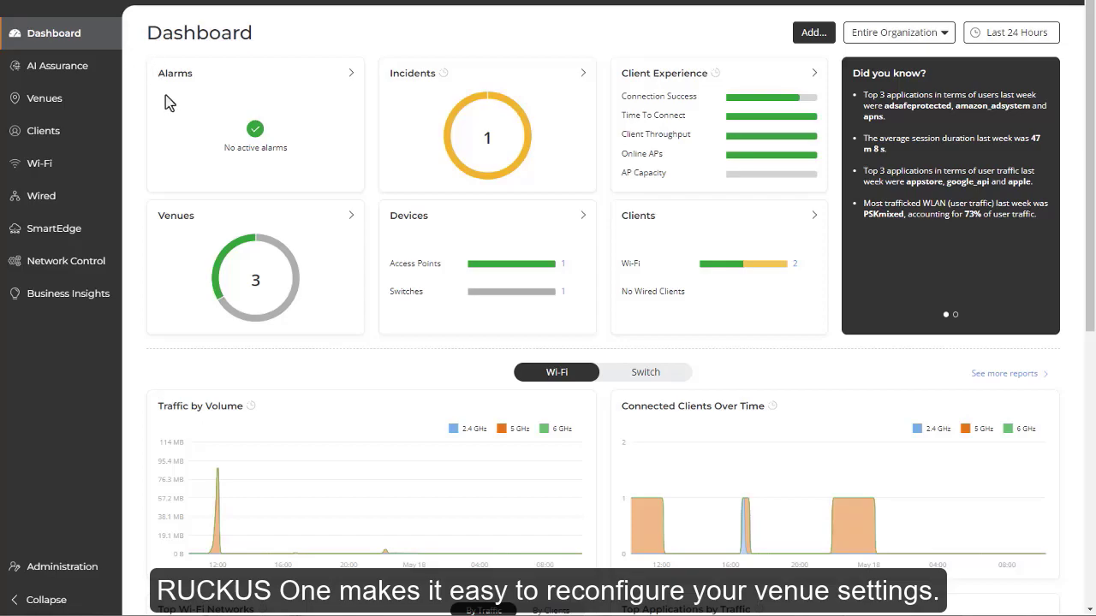
Step: In the Venues list, select RUCKUS Lab R1 and cancel its deletion so it stays
{"action": "left_click", "coordinate": [351, 218]}
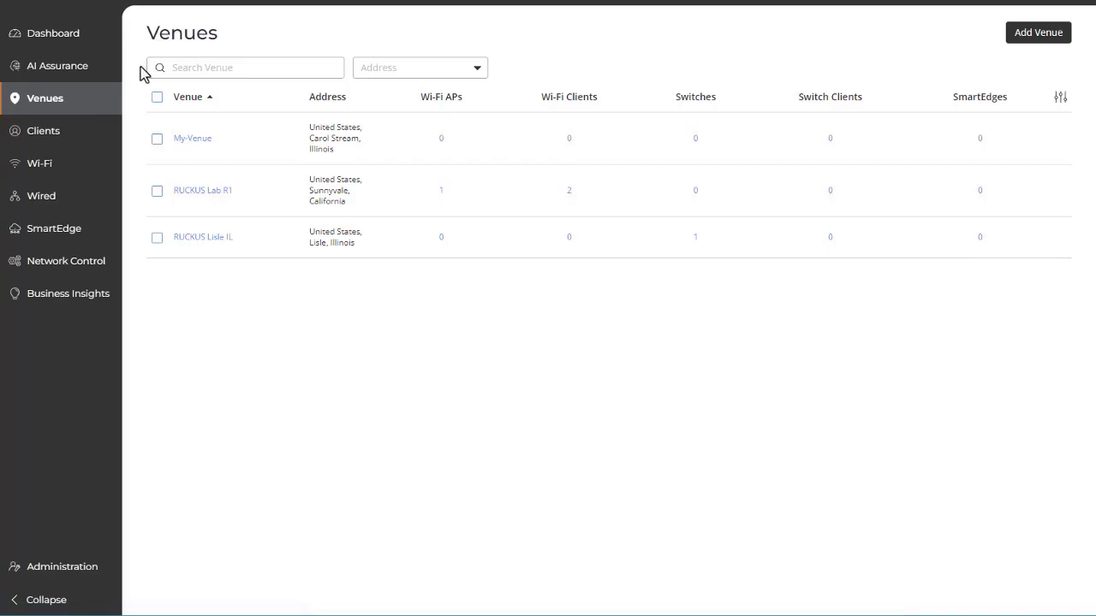
{"action": "left_click", "coordinate": [157, 192]}
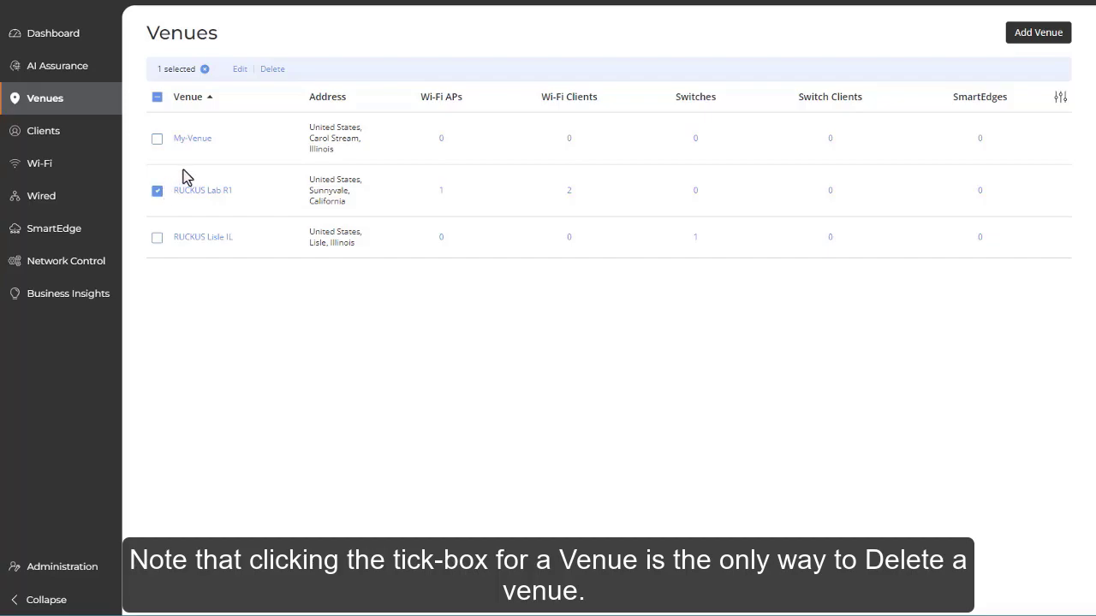
{"action": "left_click", "coordinate": [272, 70]}
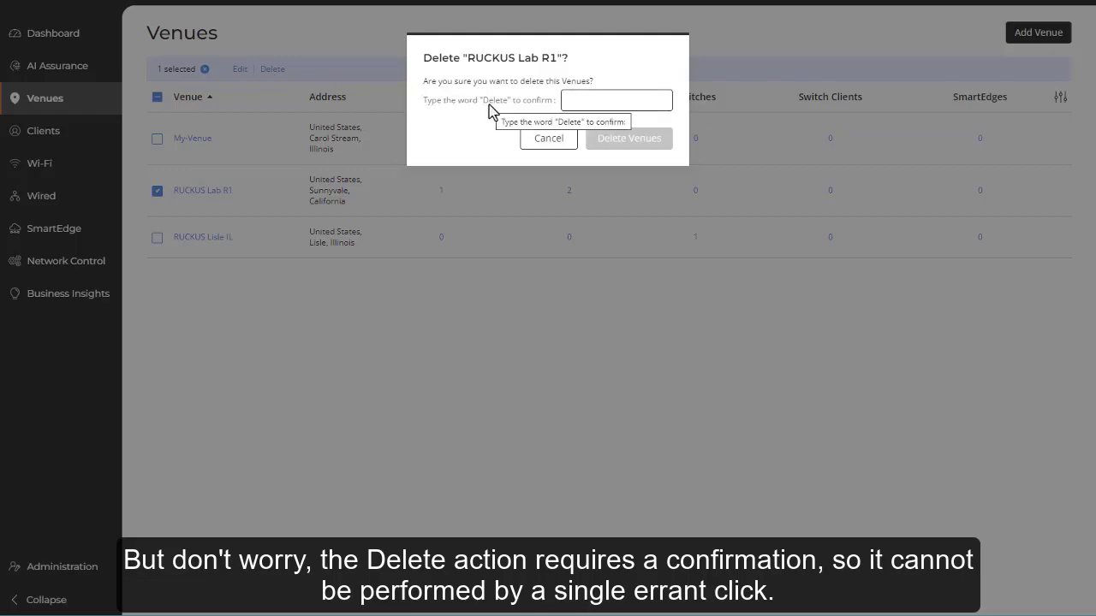
{"action": "left_click", "coordinate": [541, 143]}
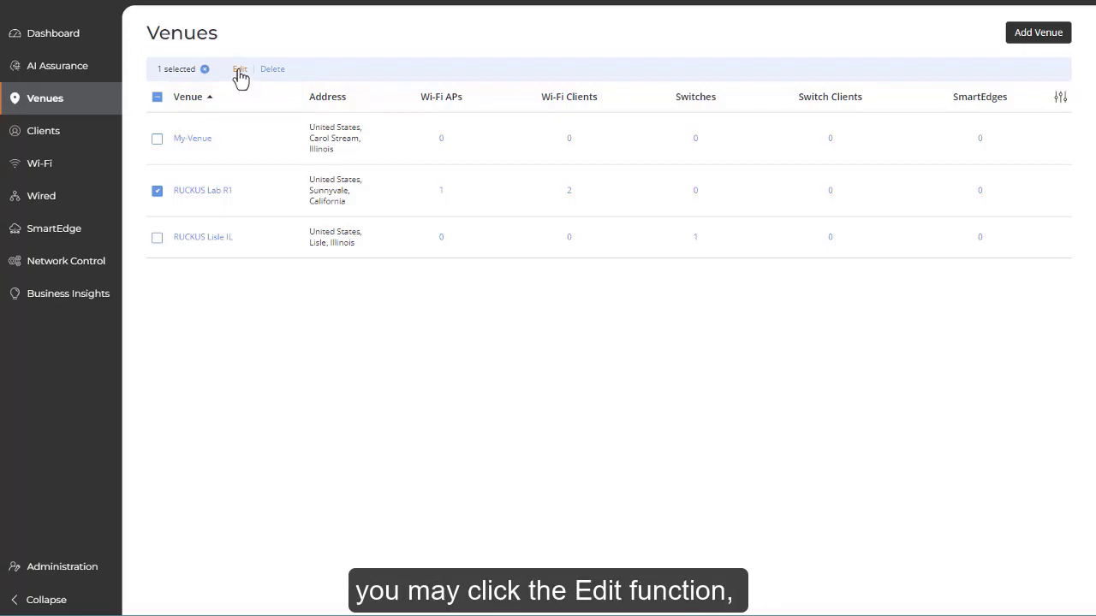
Step: Open RUCKUS Lab R1 for editing, then go to its Overview page
{"action": "left_click", "coordinate": [240, 74]}
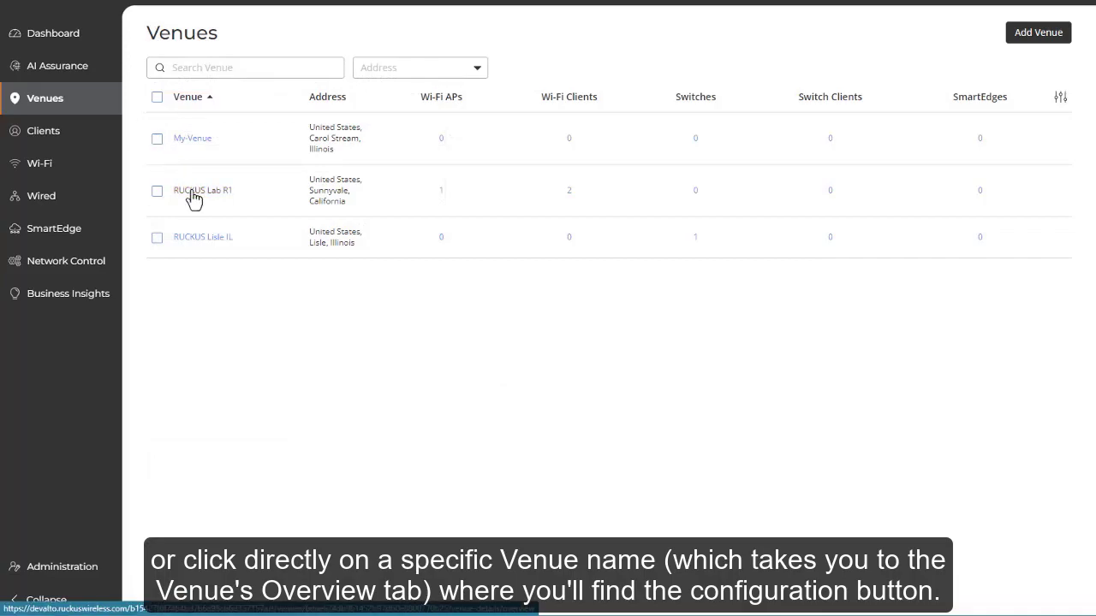
{"action": "left_click", "coordinate": [194, 191]}
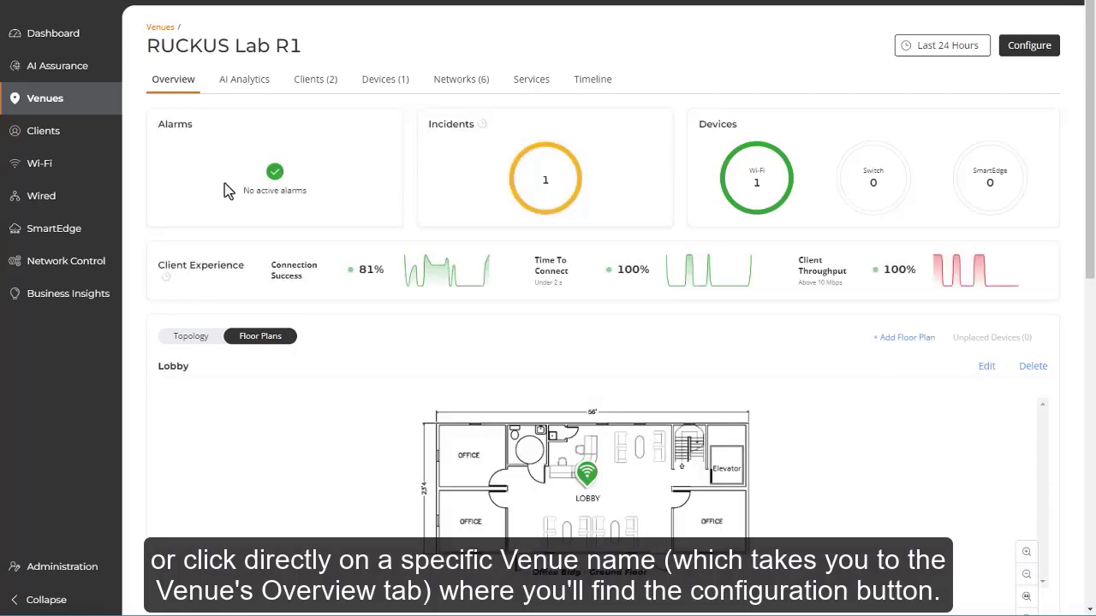
Step: Open the venue's configuration and try changing its address to Tijuana, Baja California, Mexico
{"action": "left_click", "coordinate": [1030, 46]}
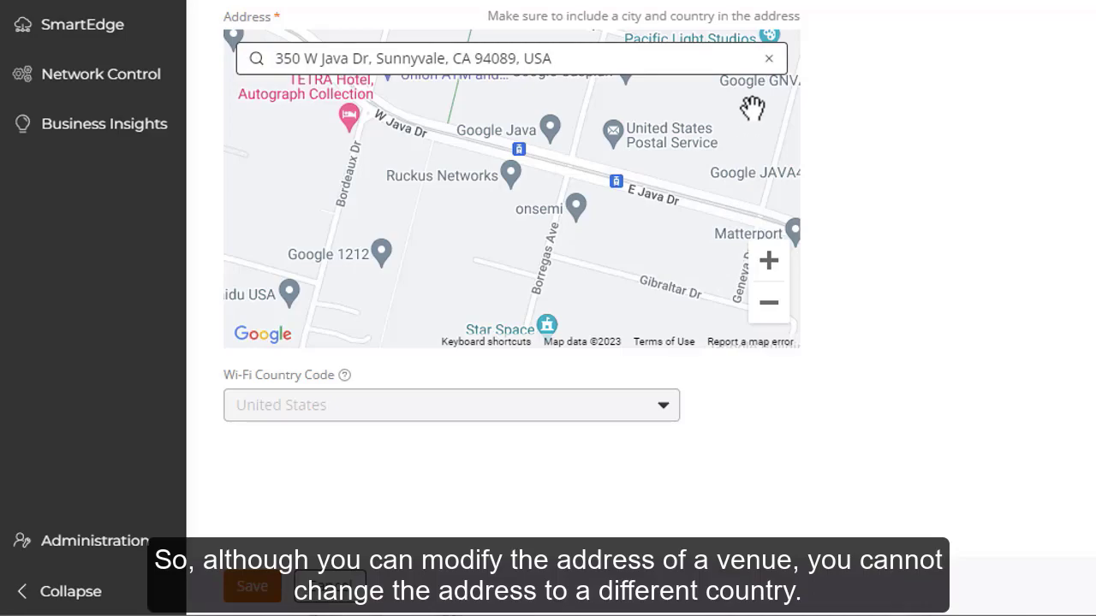
{"action": "left_click", "coordinate": [769, 58]}
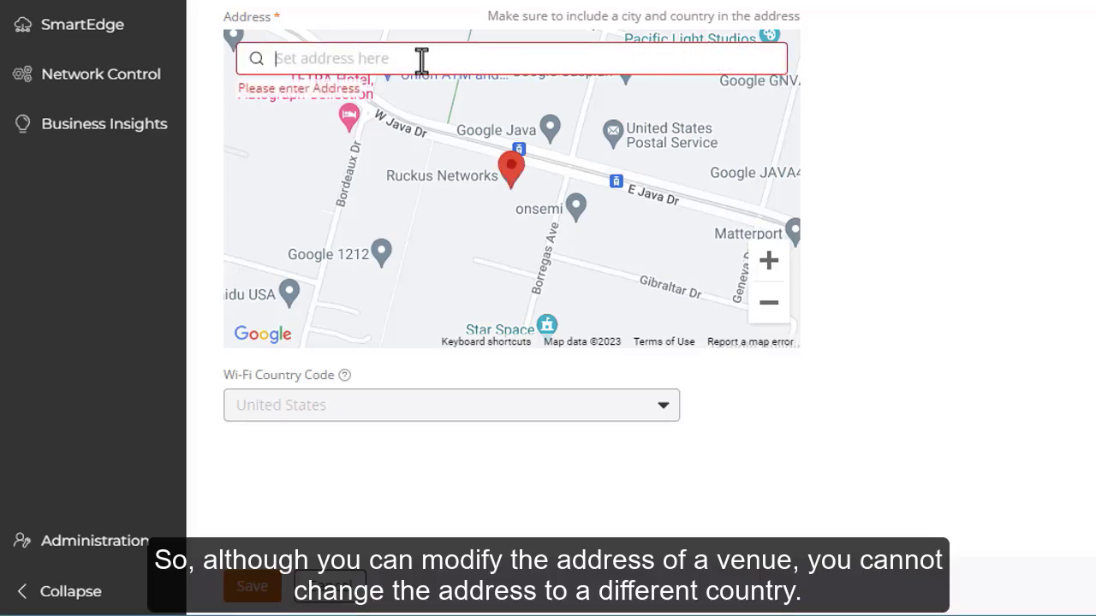
{"action": "type", "text": "tiju"}
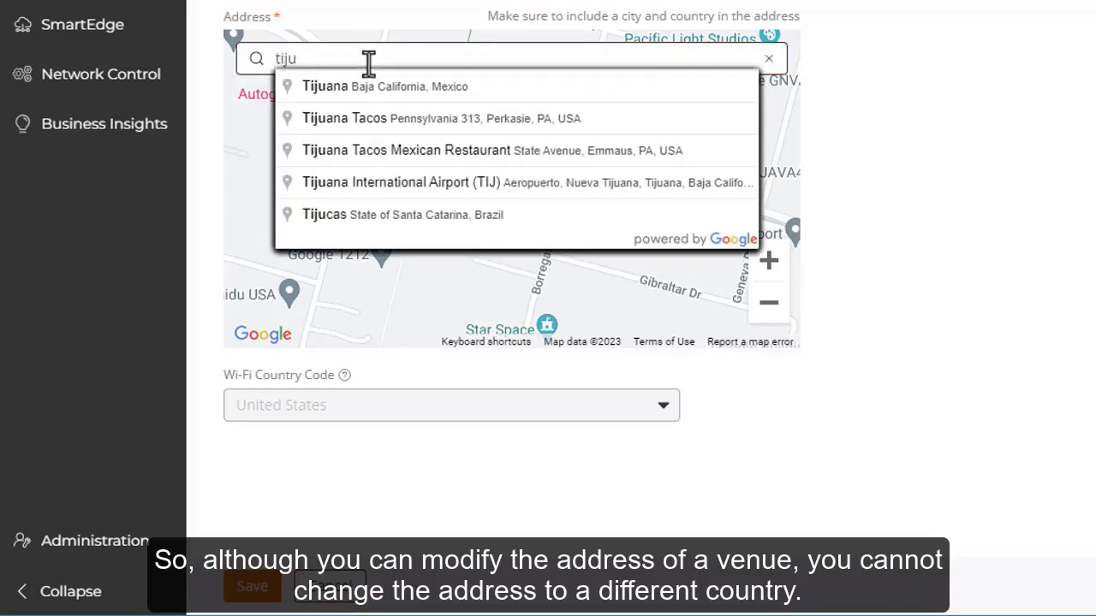
{"action": "left_click", "coordinate": [396, 96]}
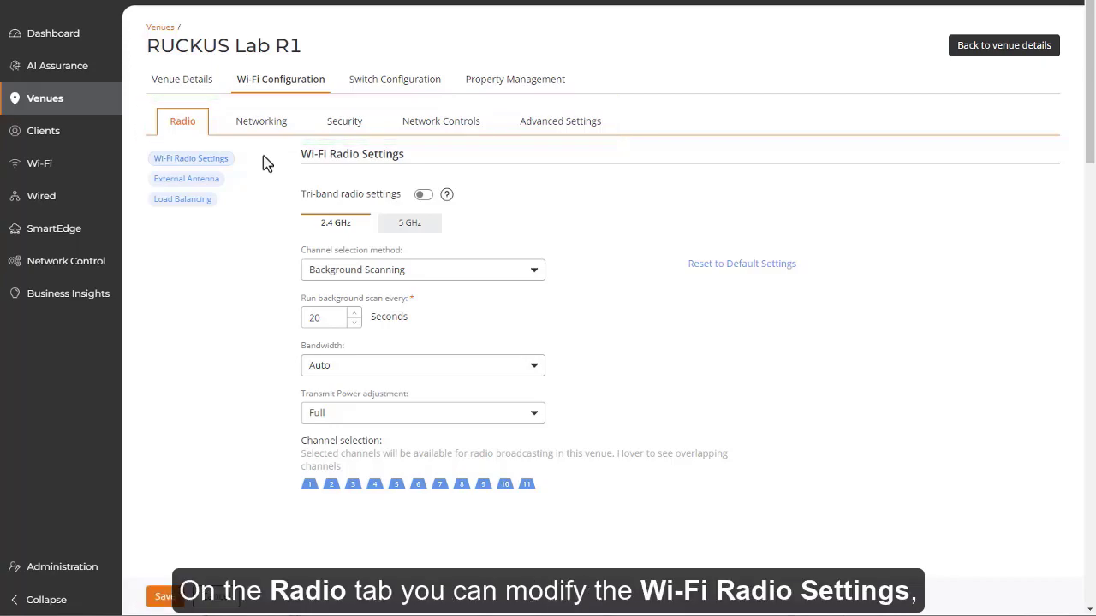
Step: Jump through the External Antenna and Load Balancing sections, then return to Wi-Fi Radio Settings
{"action": "left_click", "coordinate": [220, 189]}
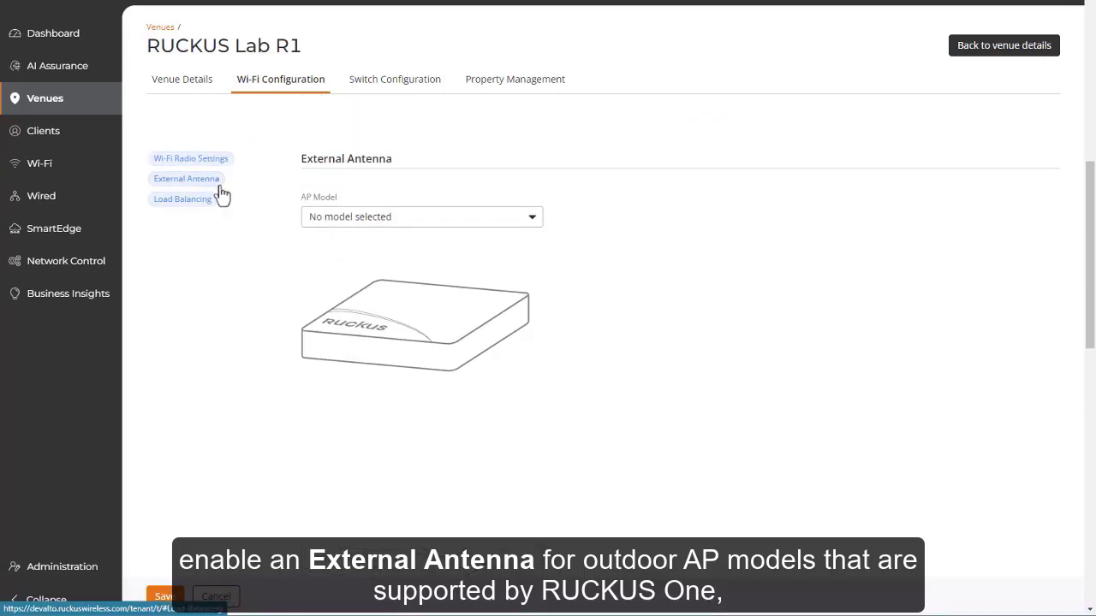
{"action": "left_click", "coordinate": [219, 194]}
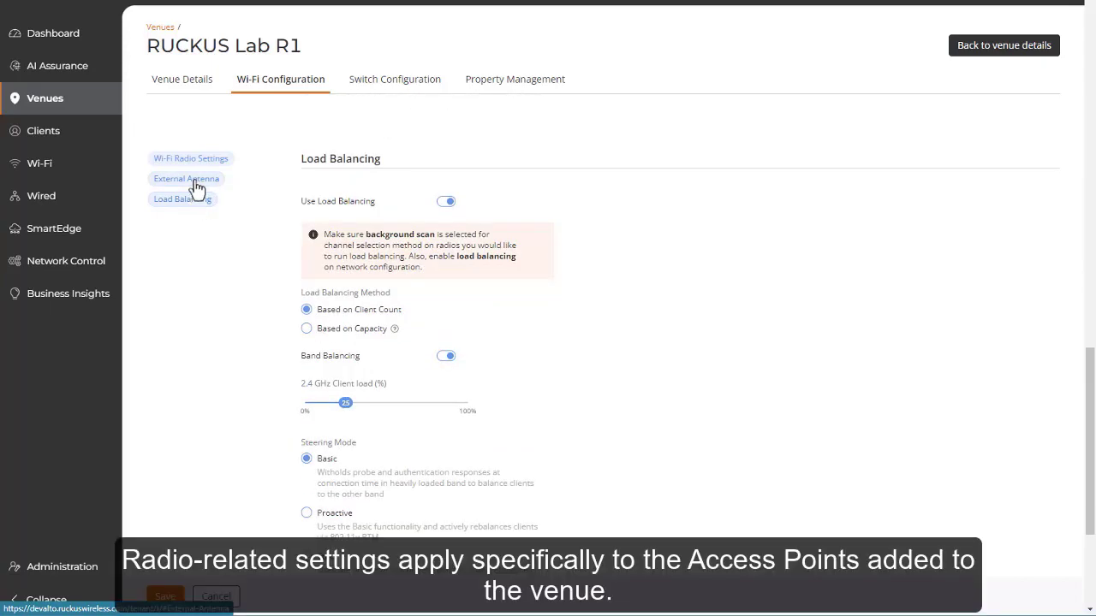
{"action": "left_click", "coordinate": [196, 165]}
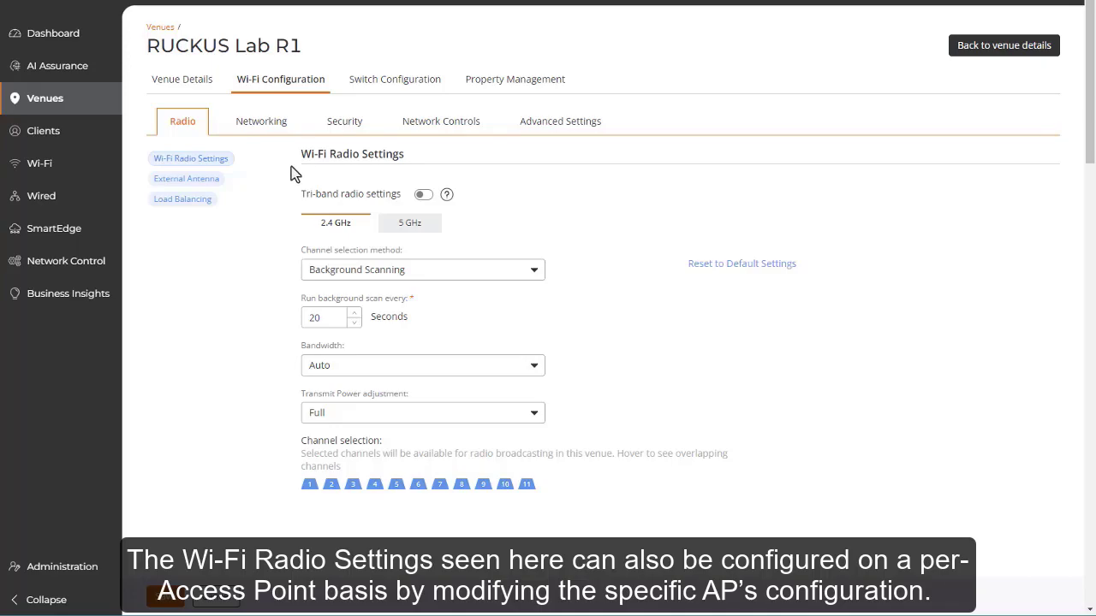
{"action": "left_click", "coordinate": [424, 196]}
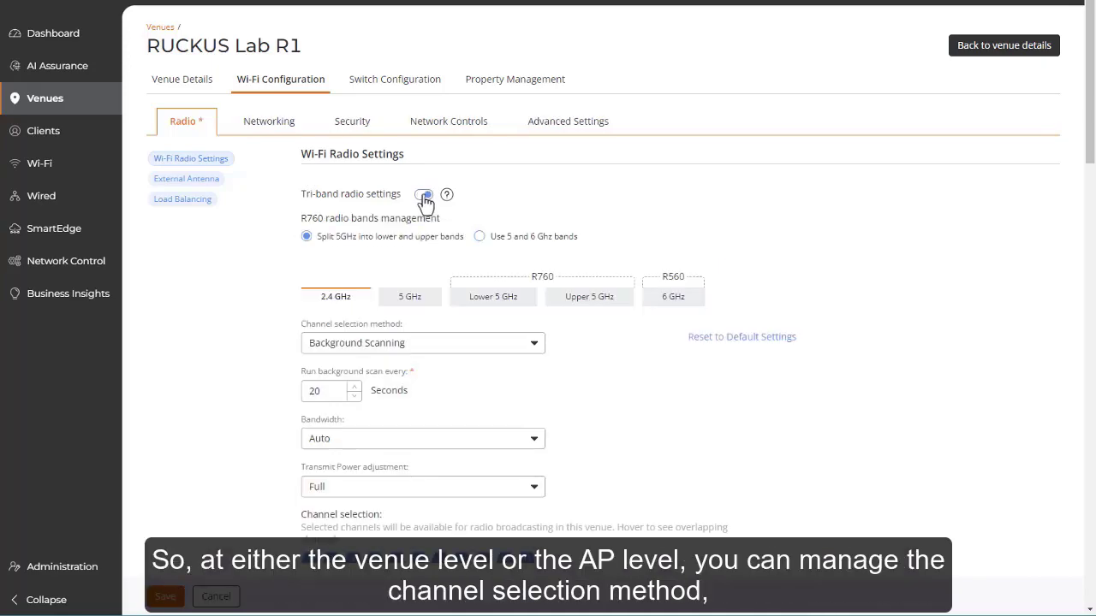
{"action": "left_click", "coordinate": [423, 197]}
{"action": "left_click", "coordinate": [418, 223]}
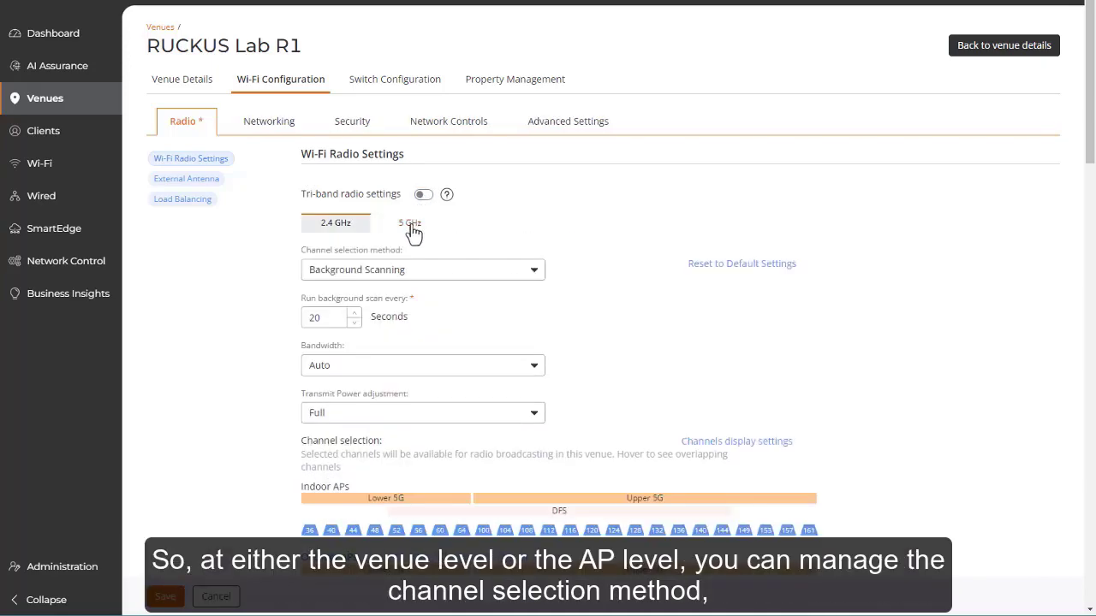
{"action": "left_click", "coordinate": [341, 225]}
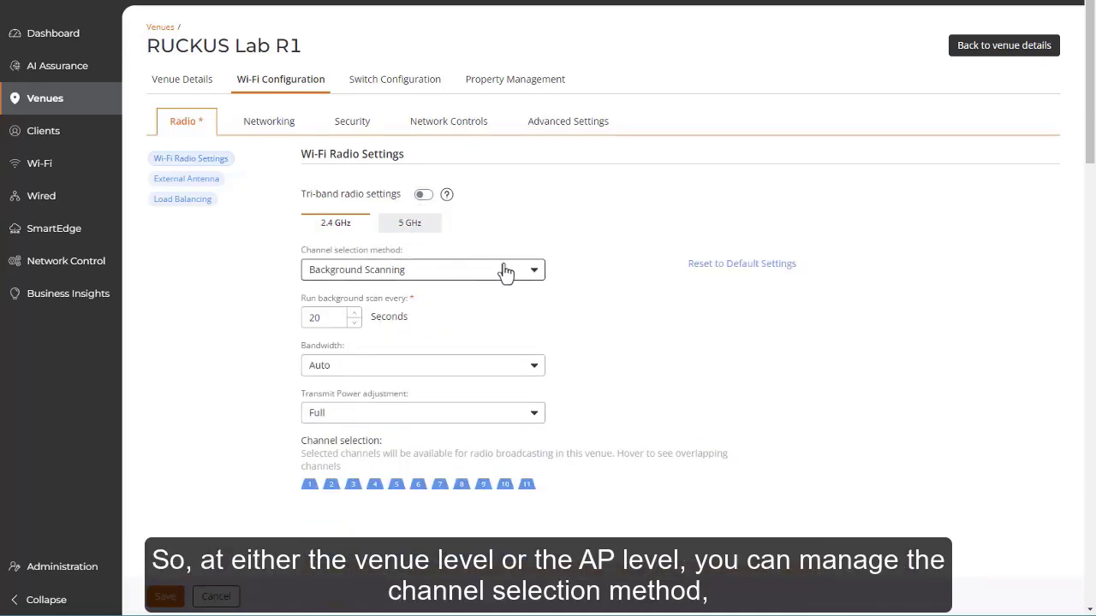
{"action": "left_click", "coordinate": [534, 272]}
{"action": "left_click", "coordinate": [534, 272]}
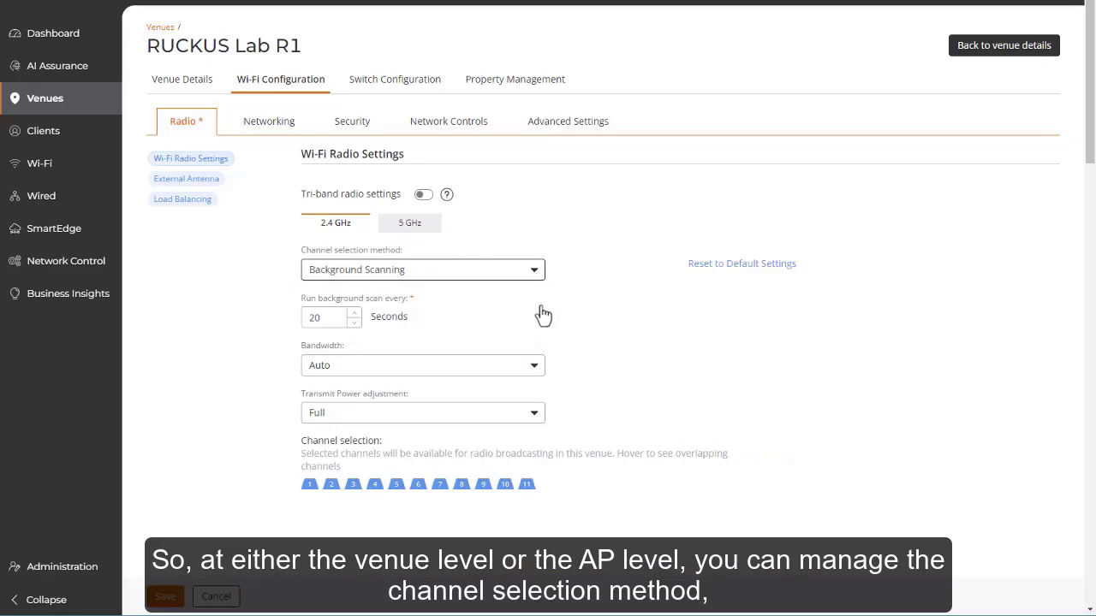
{"action": "left_click", "coordinate": [534, 366]}
{"action": "left_click", "coordinate": [533, 391]}
{"action": "left_click", "coordinate": [535, 413]}
{"action": "left_click", "coordinate": [535, 451]}
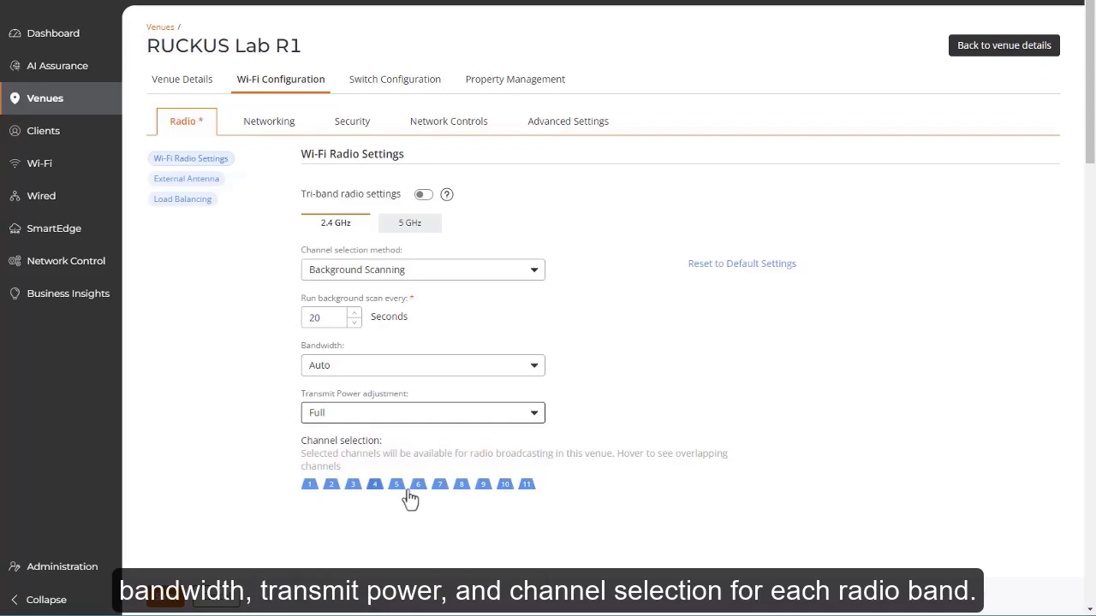
{"action": "left_click", "coordinate": [311, 488]}
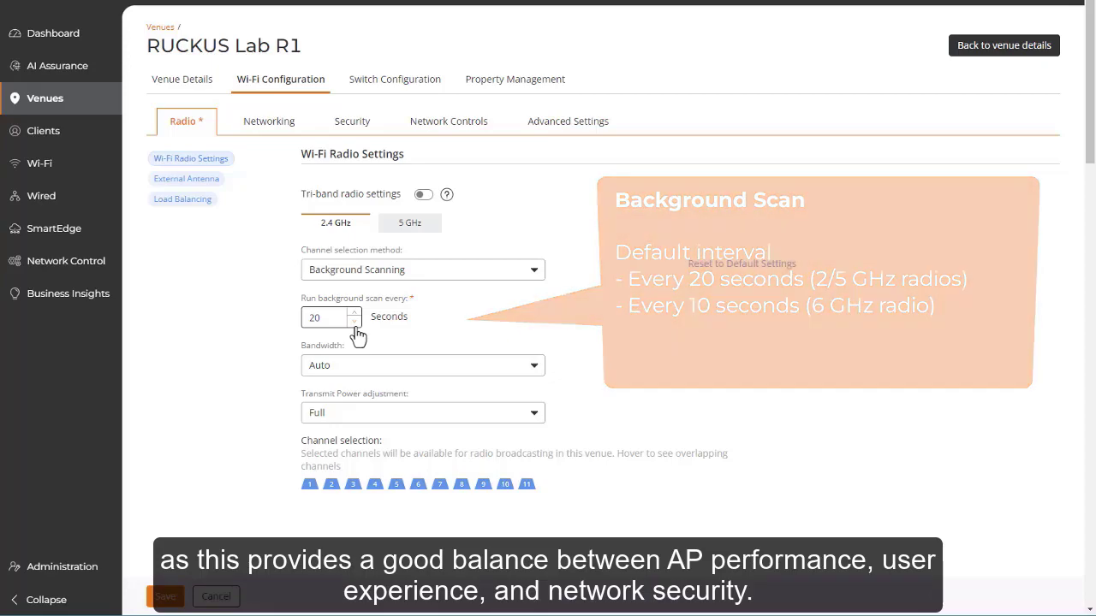
Step: Lower the background scan interval with the spinner, then set it to 1 second
{"action": "left_click", "coordinate": [354, 323]}
{"action": "left_click", "coordinate": [354, 323]}
{"action": "left_click", "coordinate": [354, 323]}
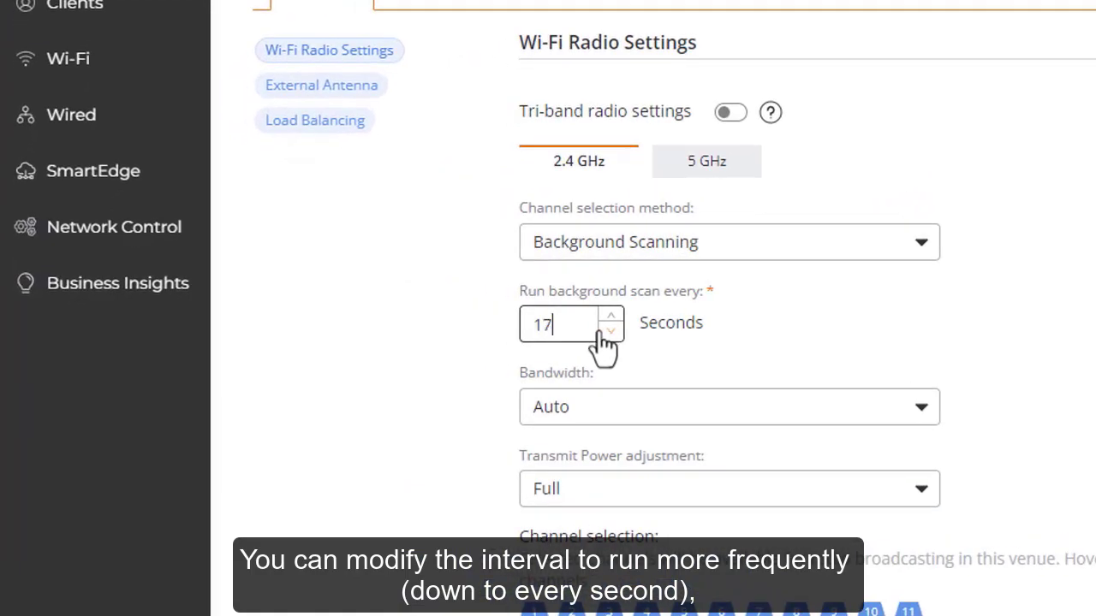
{"action": "left_click_drag", "start_coordinate": [578, 325], "coordinate": [538, 325]}
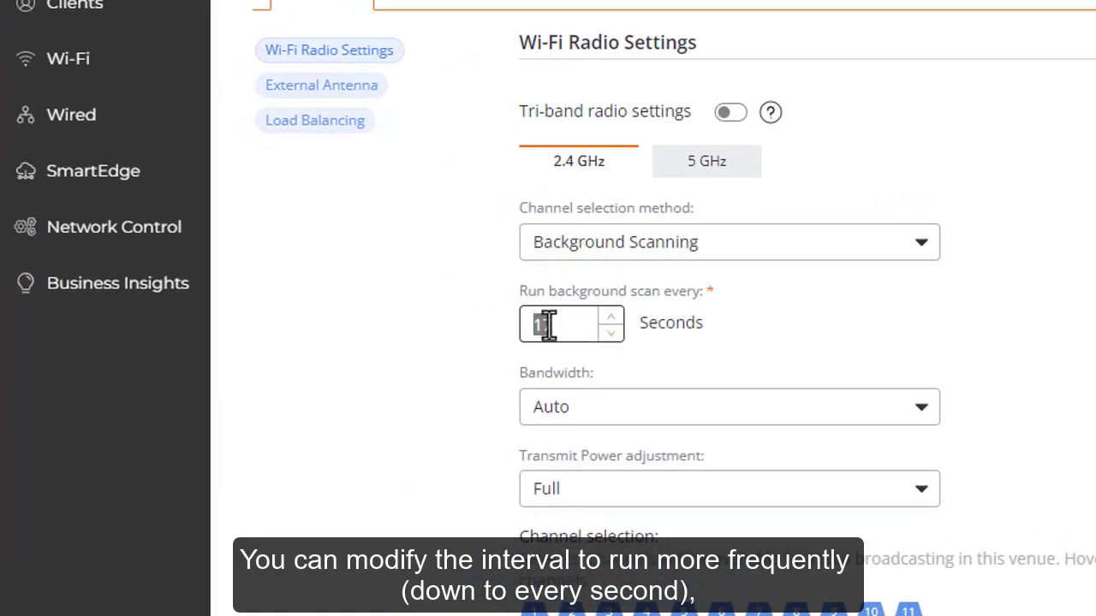
{"action": "type", "text": "1"}
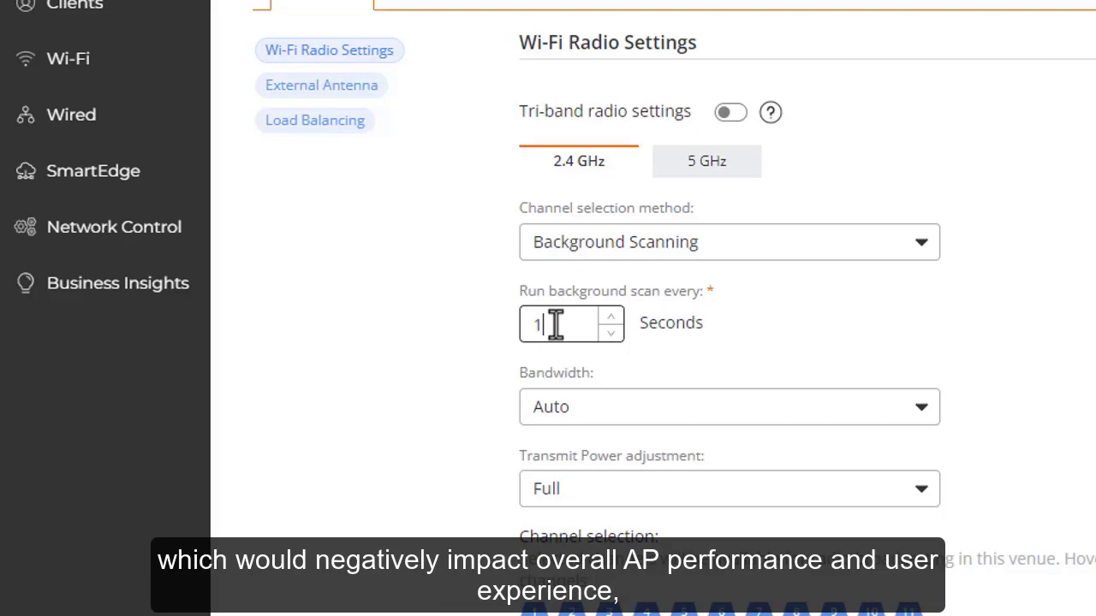
Step: Raise the interval, enter 65535 seconds, then reset radio settings to the 20-second default
{"action": "left_click", "coordinate": [611, 318]}
{"action": "left_click", "coordinate": [611, 318]}
{"action": "left_click", "coordinate": [611, 318]}
{"action": "left_click", "coordinate": [611, 318]}
{"action": "left_click", "coordinate": [612, 318]}
{"action": "double_click", "coordinate": [538, 324]}
{"action": "key", "text": "BackSpace"}
{"action": "type", "text": "65535"}
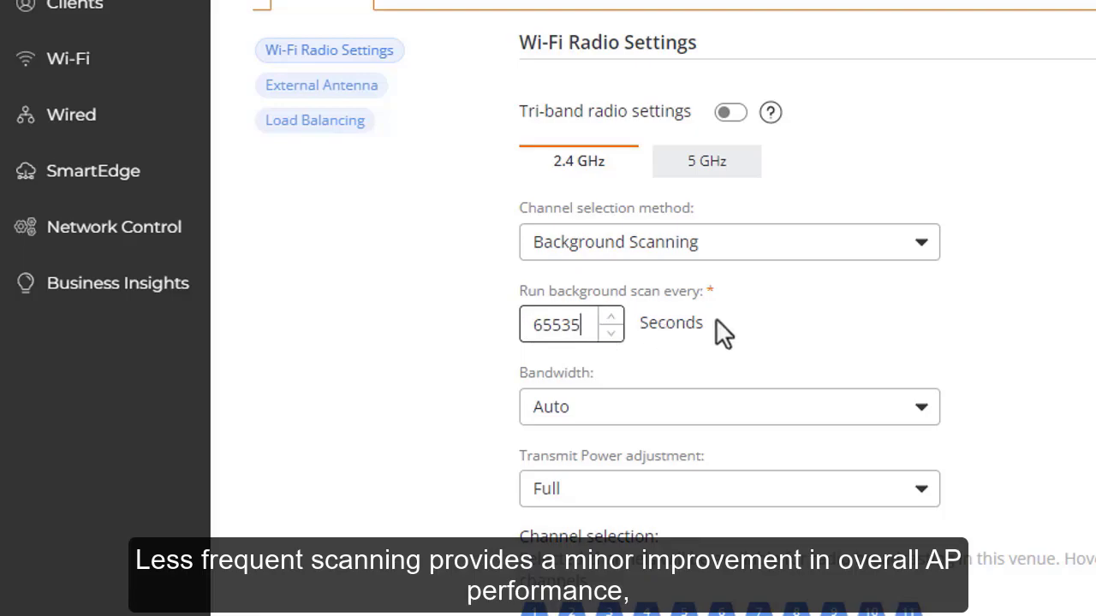
{"action": "left_click", "coordinate": [717, 321]}
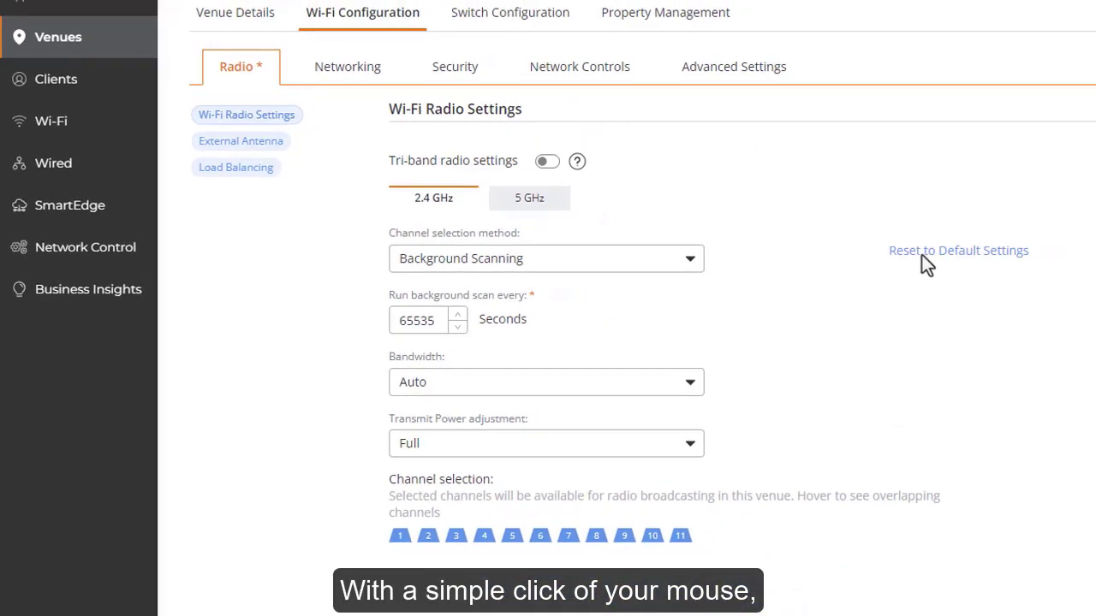
{"action": "left_click", "coordinate": [921, 252]}
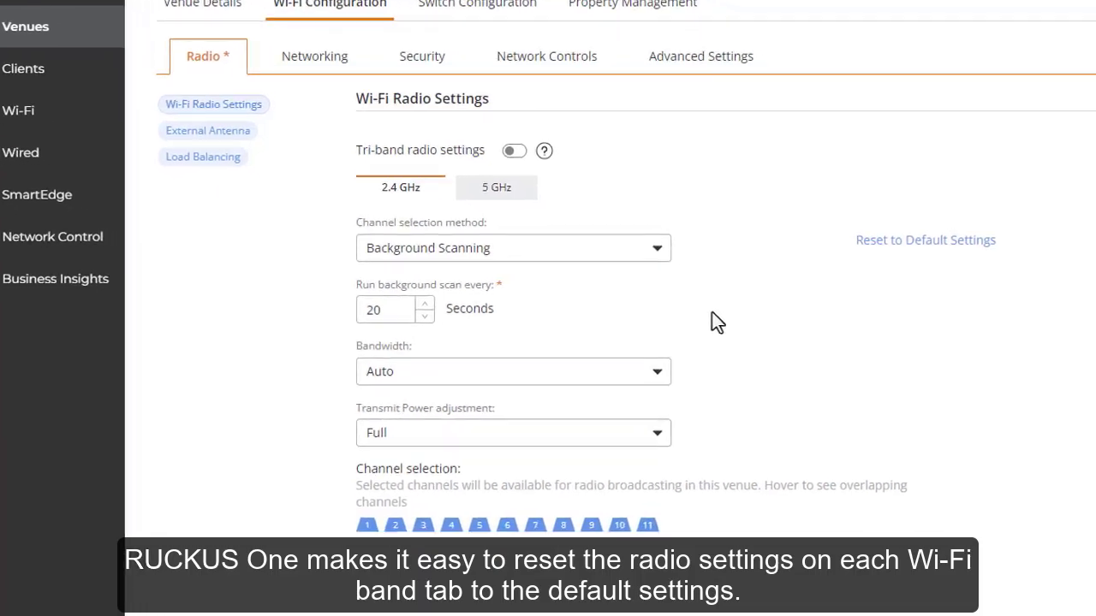
Step: In External Antenna, choose AP model T300E and enable its external antenna (5 GHz gain 5 dBi)
{"action": "left_click", "coordinate": [244, 143]}
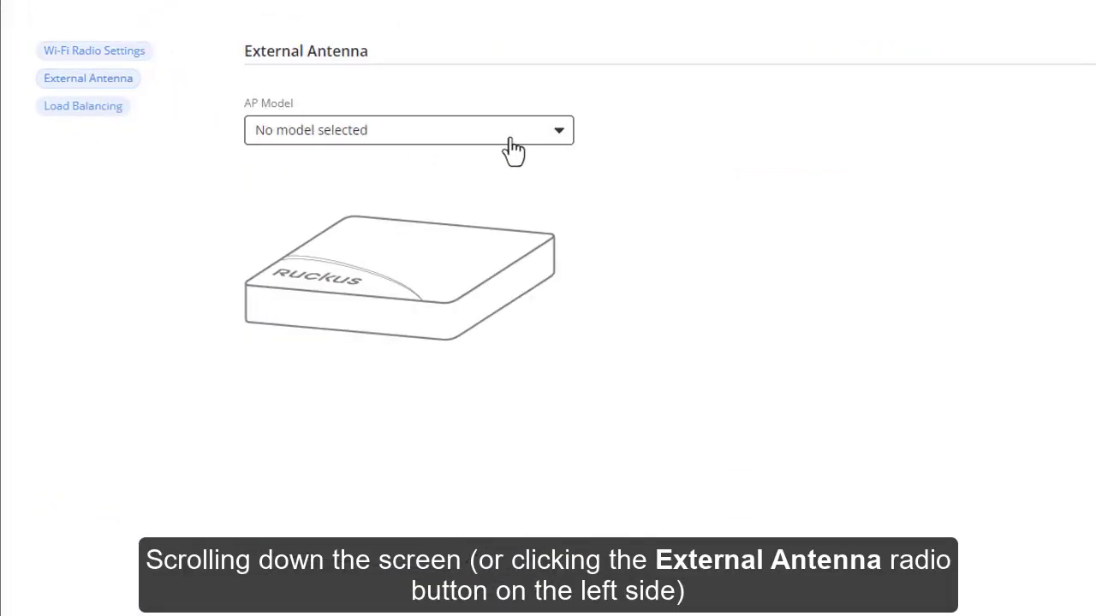
{"action": "left_click", "coordinate": [560, 137]}
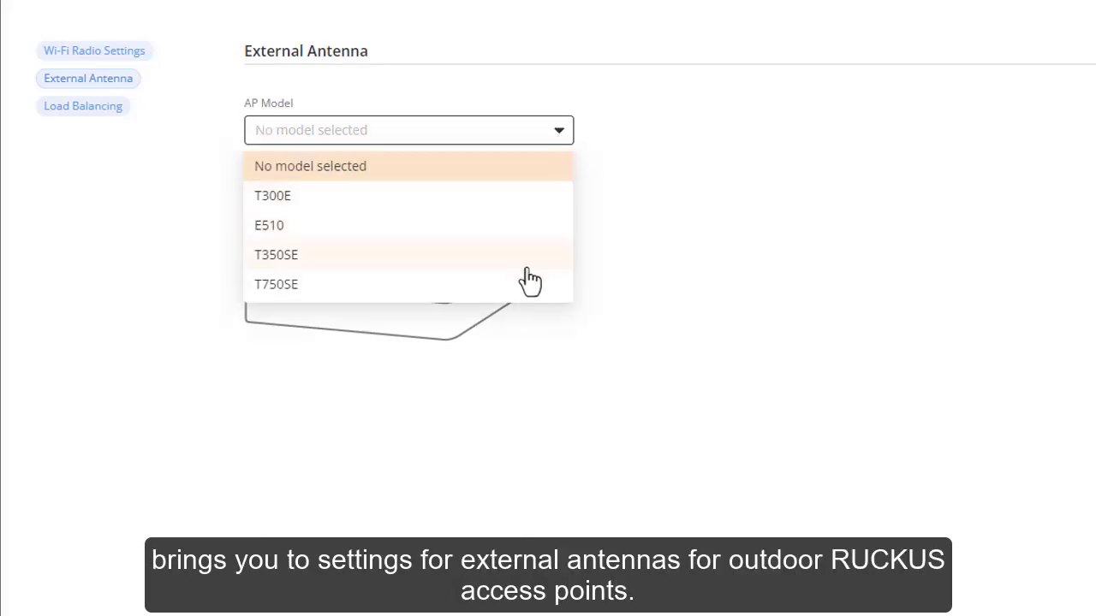
{"action": "left_click", "coordinate": [520, 207]}
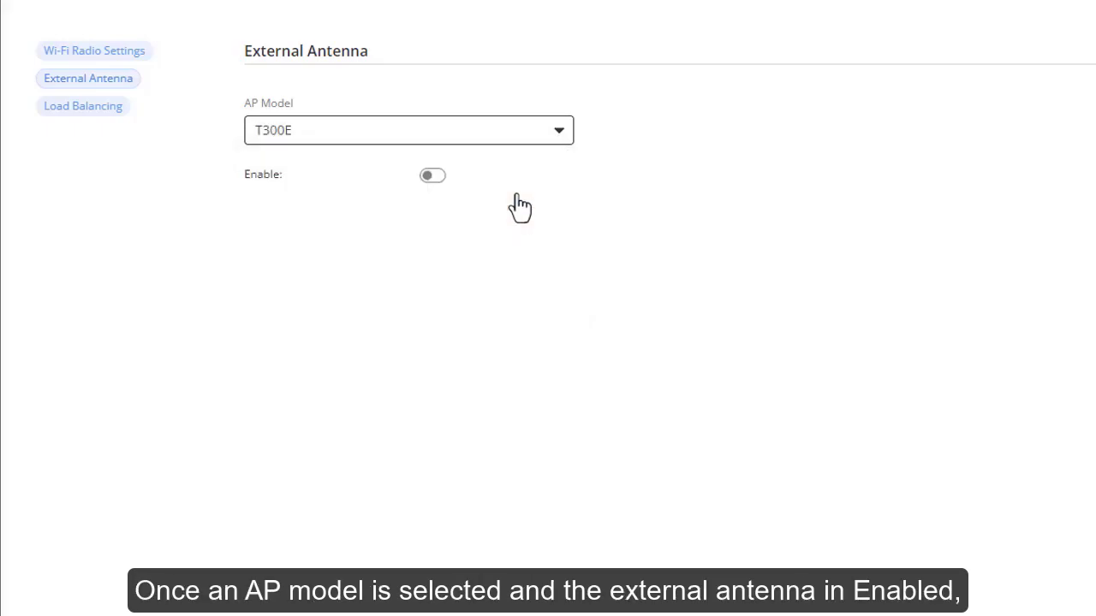
{"action": "left_click", "coordinate": [433, 176]}
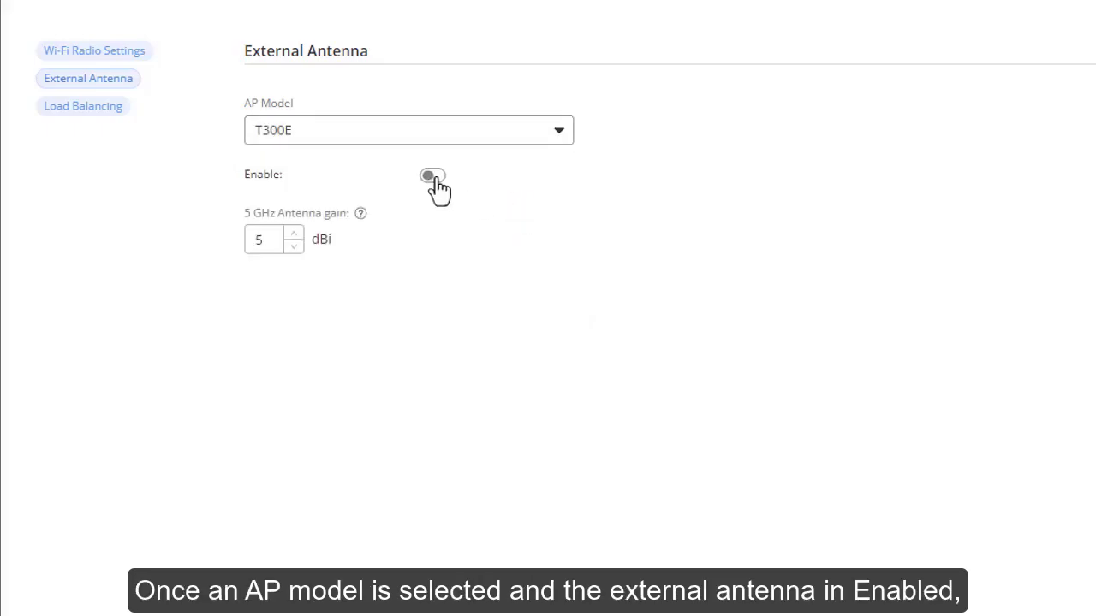
{"action": "mouse_move", "coordinate": [361, 215]}
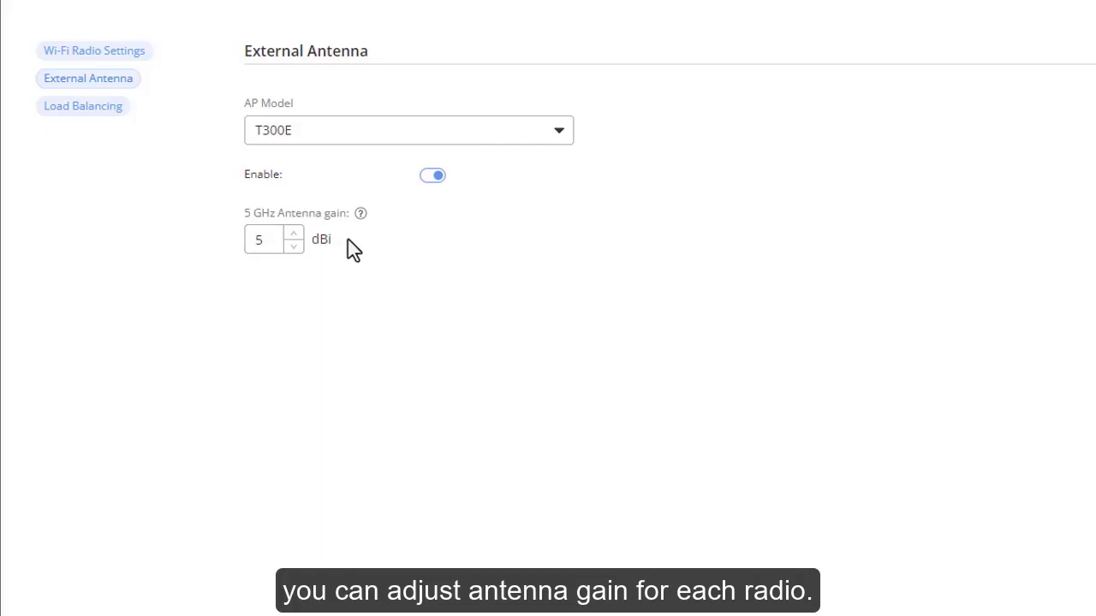
Step: Toggle Use Load Balancing off and on, keeping the method based on client count
{"action": "left_click", "coordinate": [84, 107]}
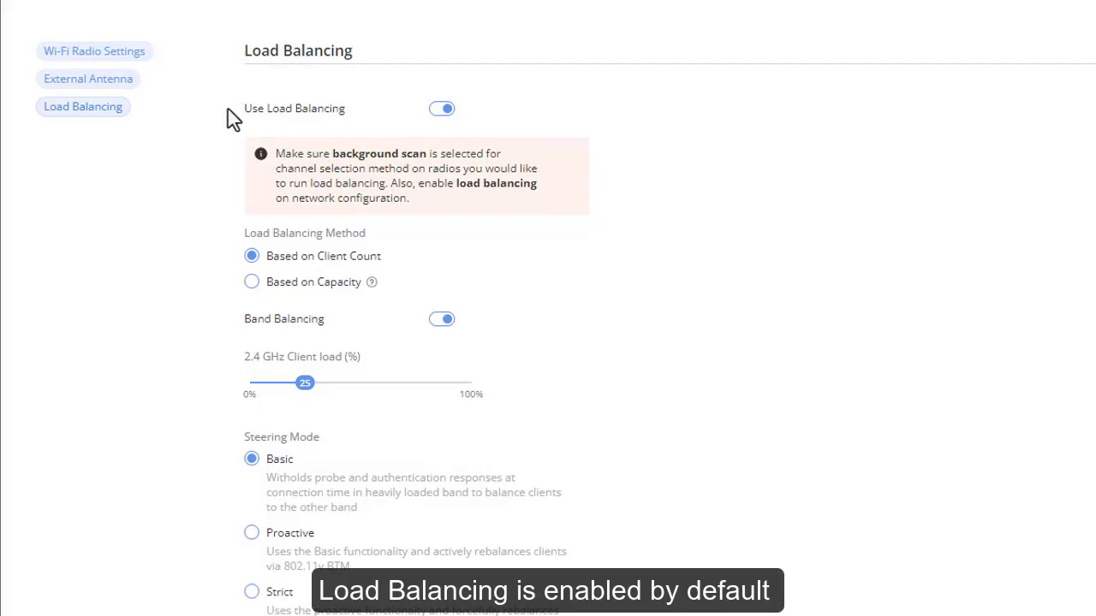
{"action": "left_click", "coordinate": [441, 110]}
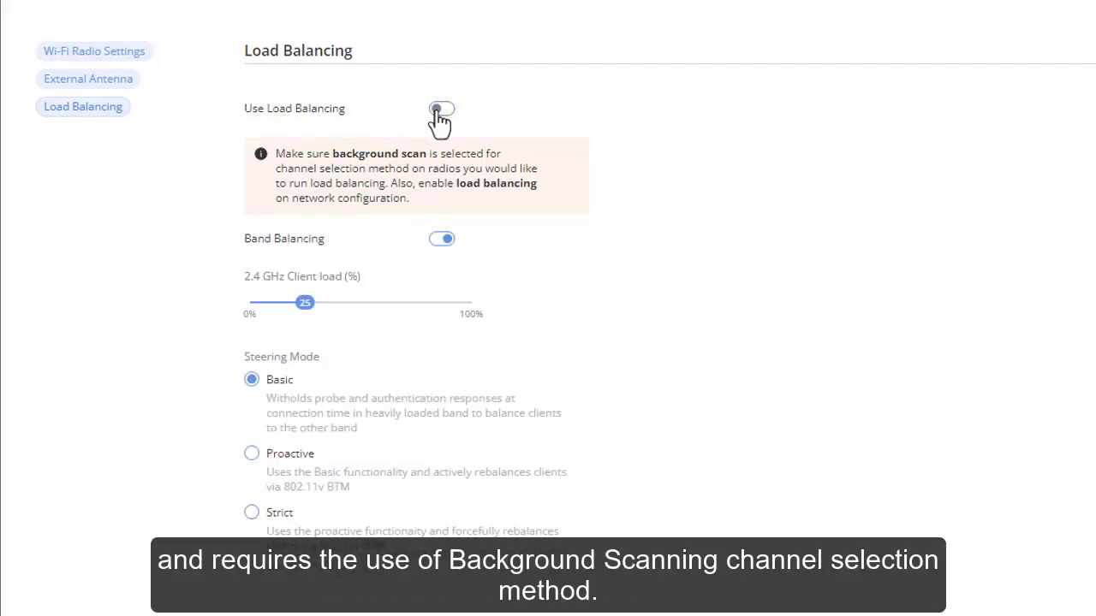
{"action": "left_click", "coordinate": [446, 111]}
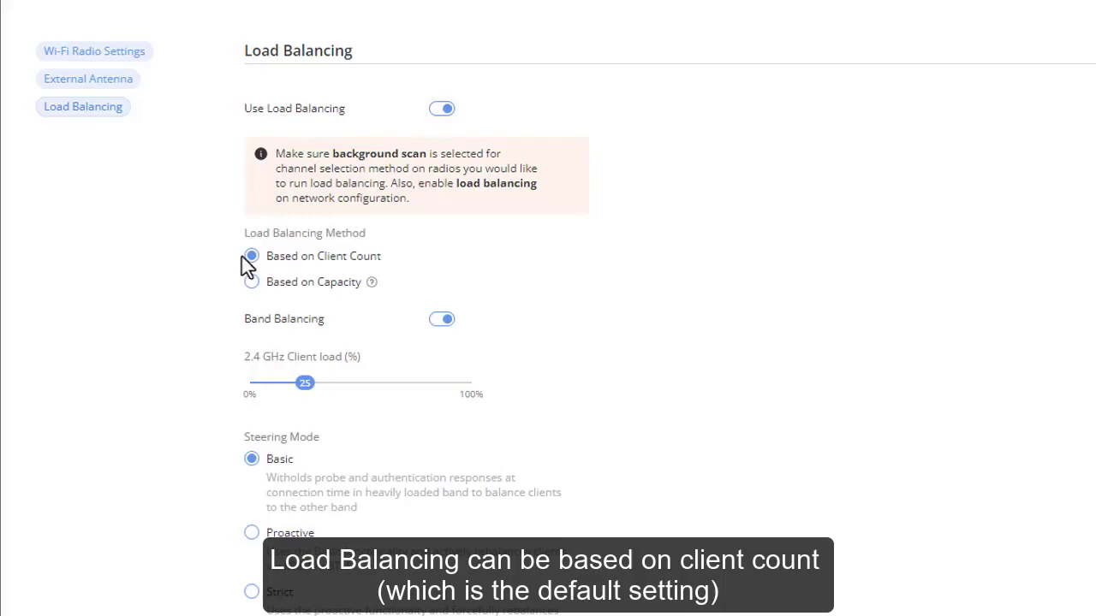
{"action": "left_click", "coordinate": [254, 293]}
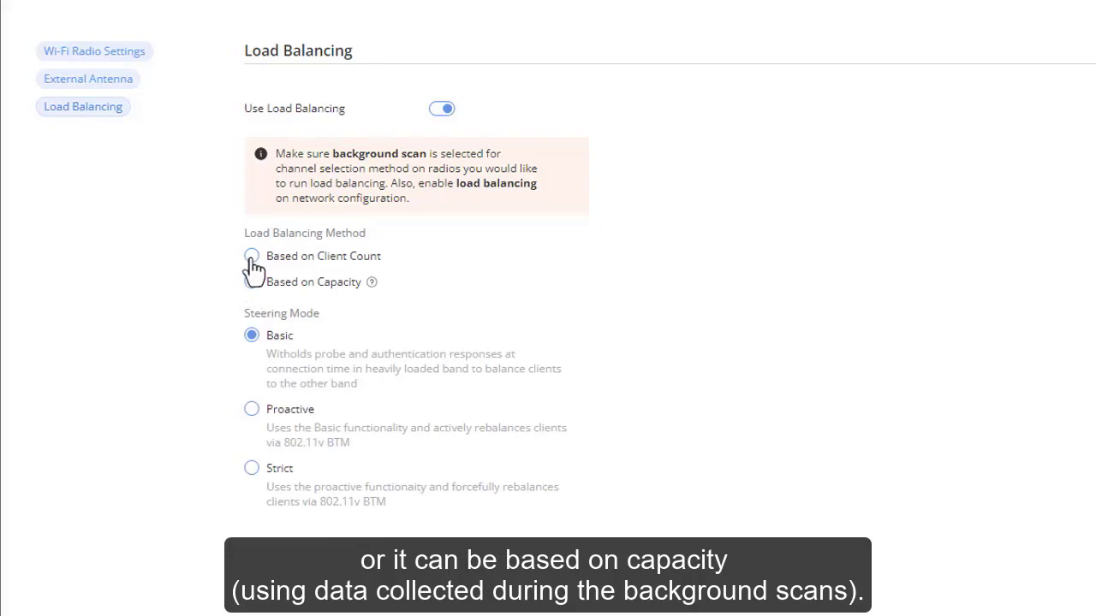
{"action": "left_click", "coordinate": [252, 259]}
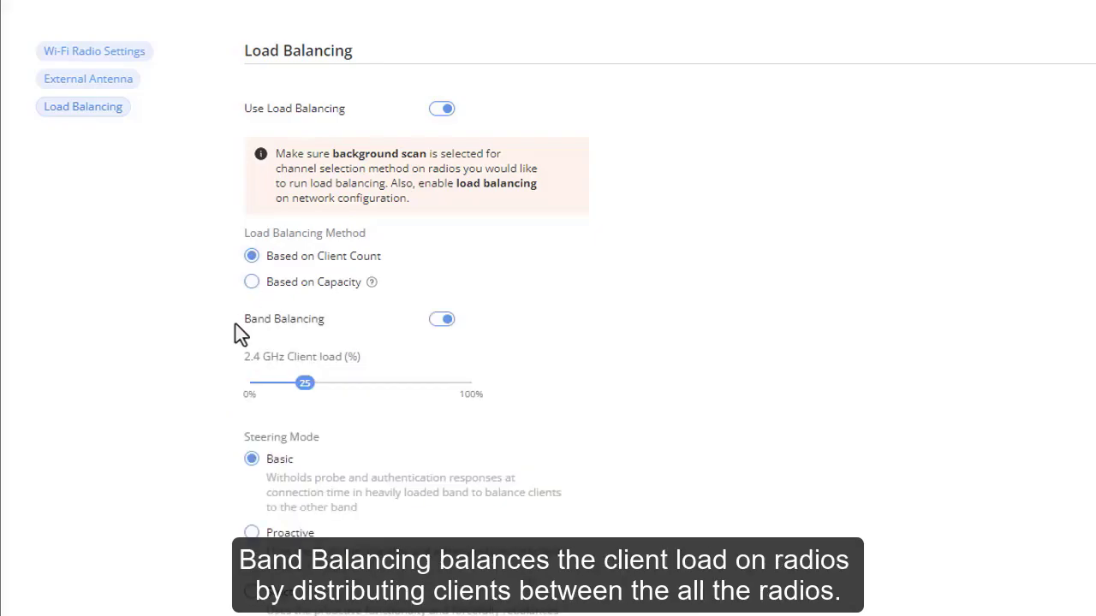
Step: Toggle band balancing off and on, set 2.4 GHz load to 25%, and keep Basic steering
{"action": "left_click", "coordinate": [440, 320]}
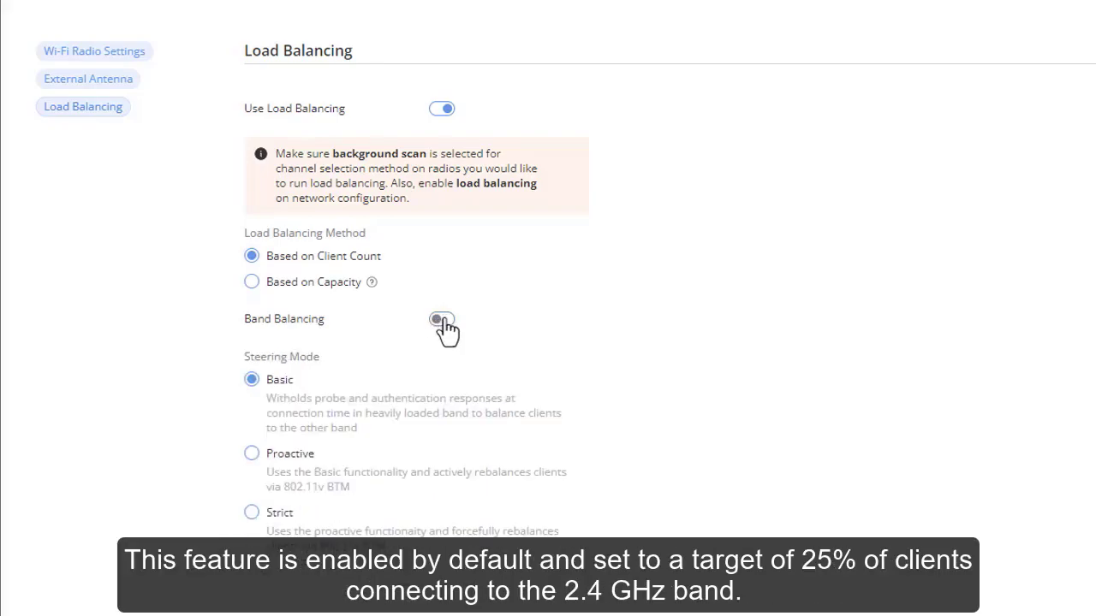
{"action": "left_click", "coordinate": [443, 321]}
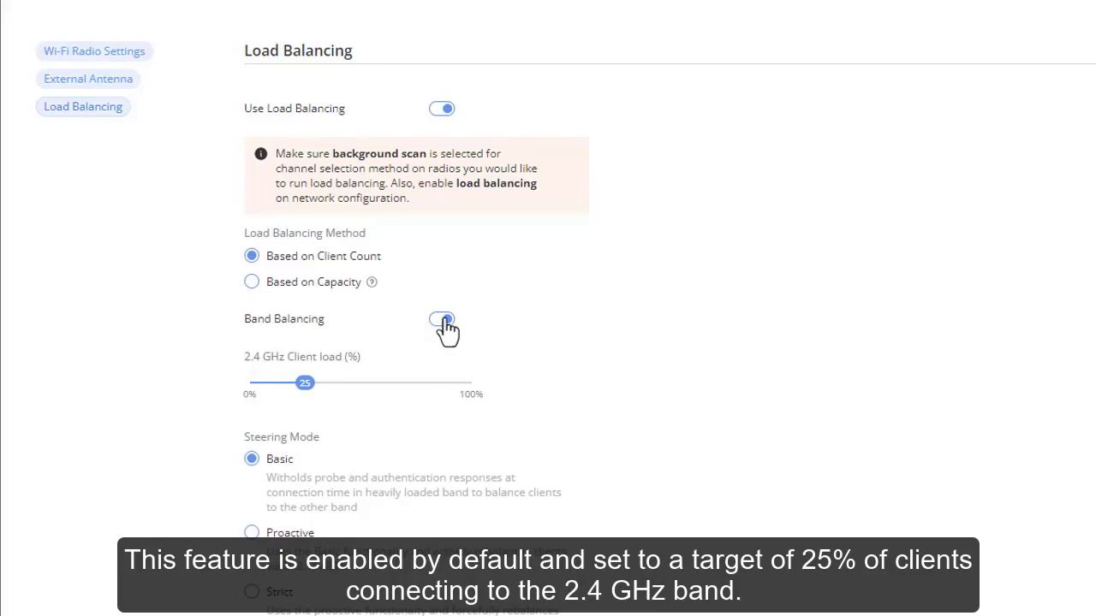
{"action": "mouse_move", "coordinate": [306, 400]}
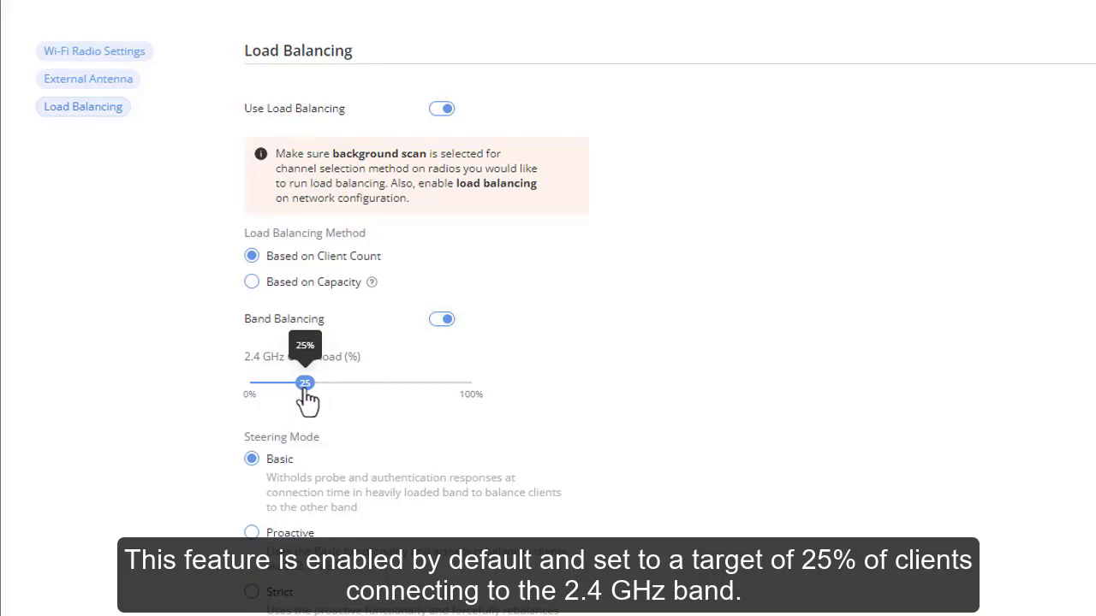
{"action": "mouse_move", "coordinate": [306, 400]}
{"action": "left_mouse_down"}
{"action": "mouse_move", "coordinate": [323, 398]}
{"action": "mouse_move", "coordinate": [250, 395]}
{"action": "mouse_move", "coordinate": [306, 395]}
{"action": "left_mouse_up"}
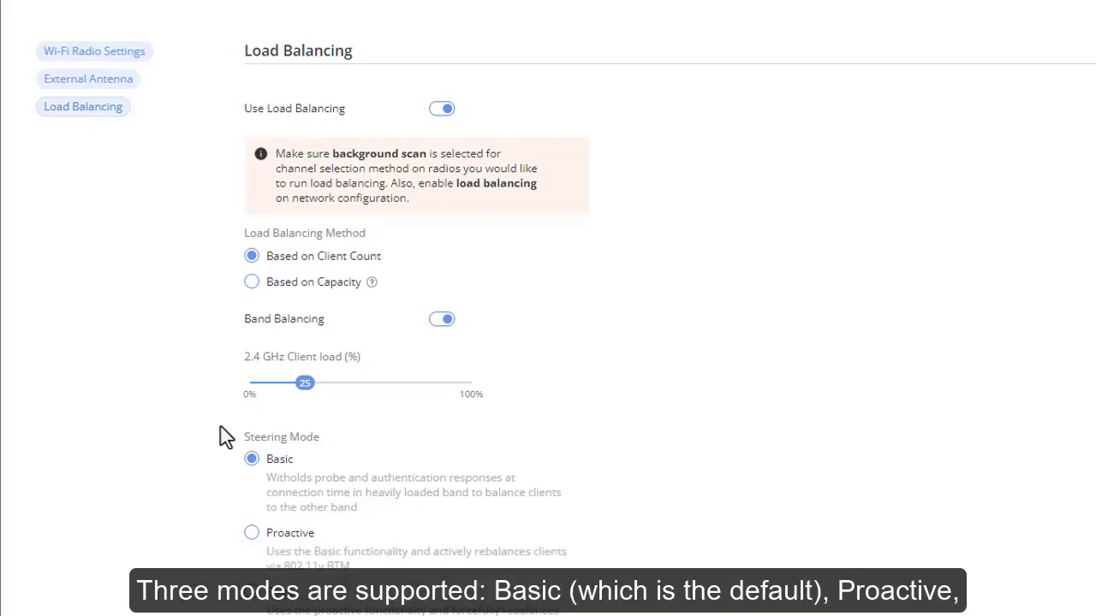
{"action": "left_click", "coordinate": [252, 536]}
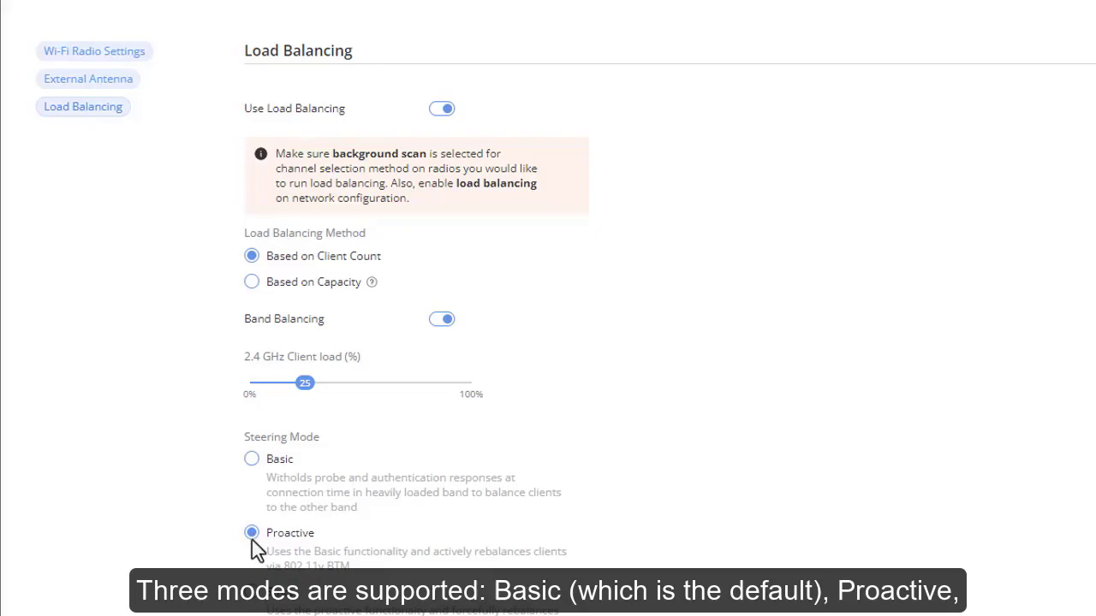
{"action": "left_click", "coordinate": [254, 604]}
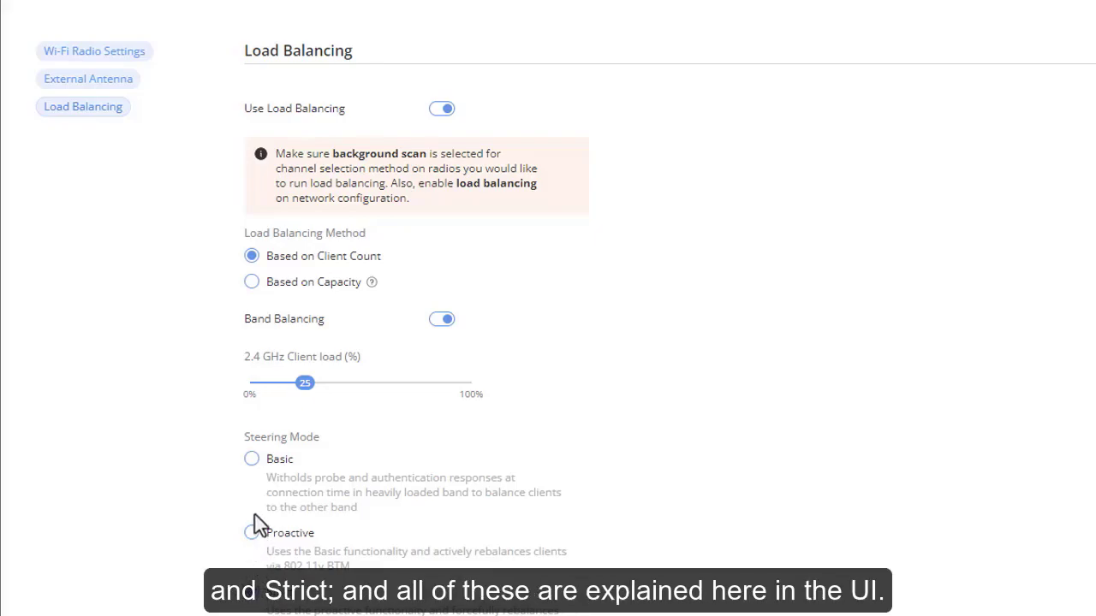
{"action": "left_click", "coordinate": [251, 461]}
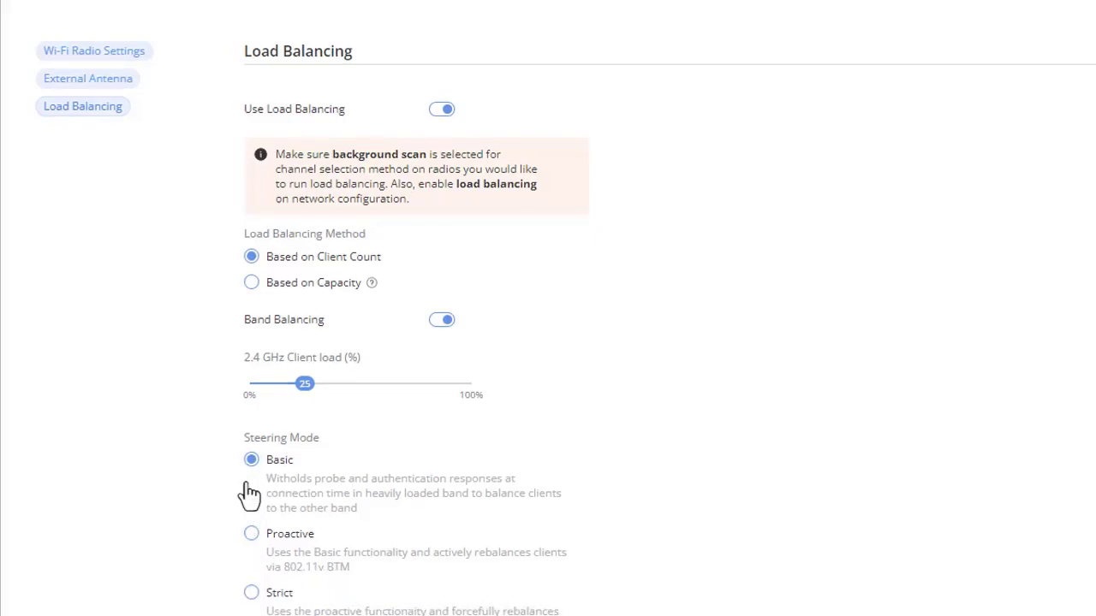
Step: Open the Networking settings, browse Cellular Options and Directed Multicast, then return to LAN Ports
{"action": "left_click", "coordinate": [257, 134]}
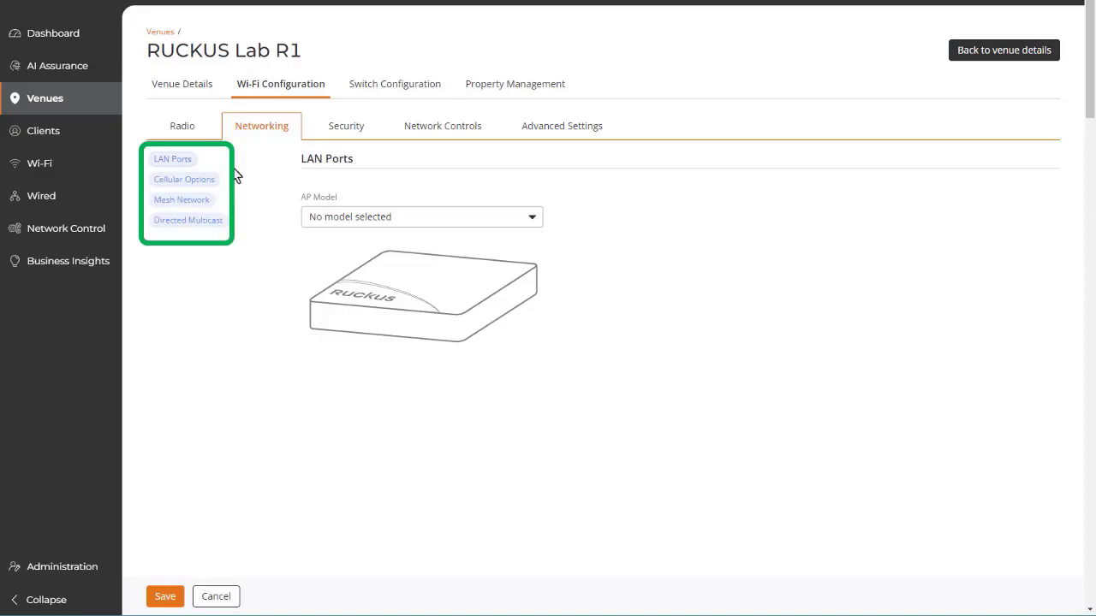
{"action": "left_click", "coordinate": [211, 189]}
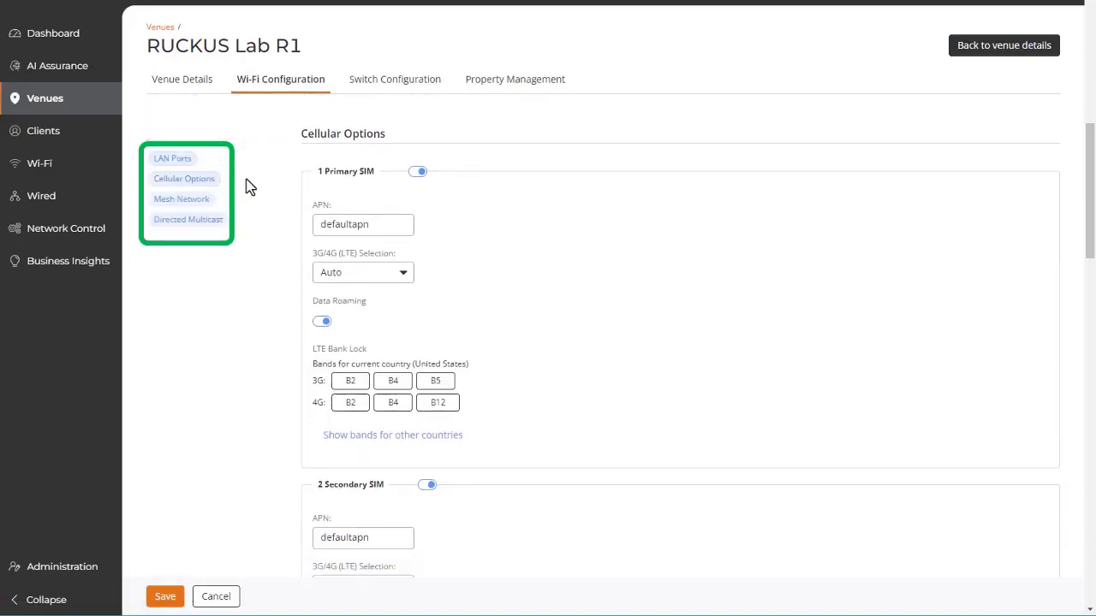
{"action": "scroll", "coordinate": [248, 186], "scroll_direction": "down", "scroll_amount": 3}
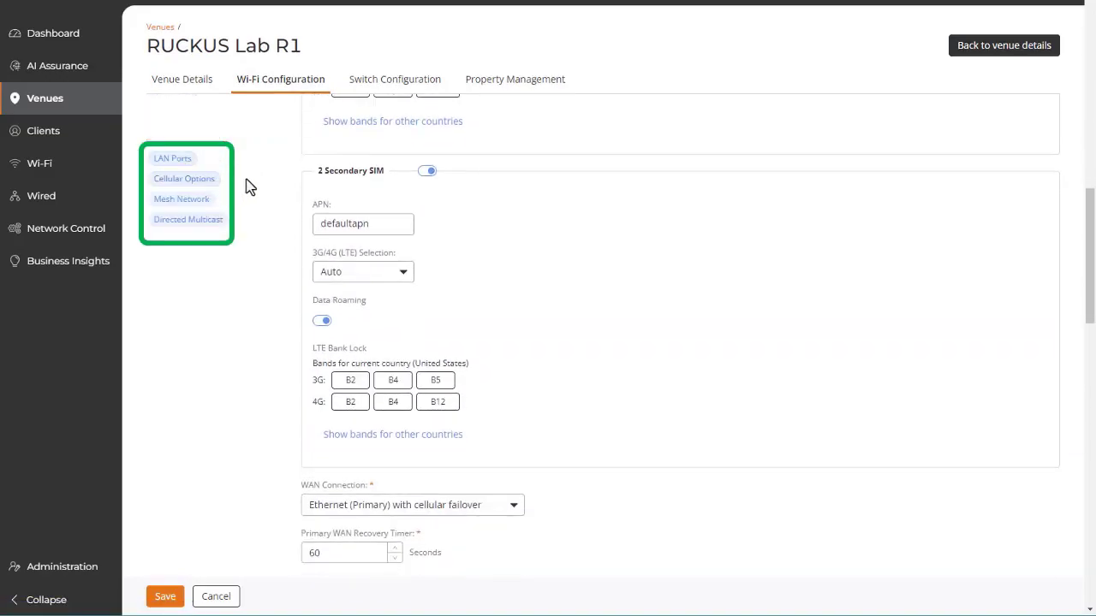
{"action": "scroll", "coordinate": [249, 187], "scroll_direction": "down", "scroll_amount": 2}
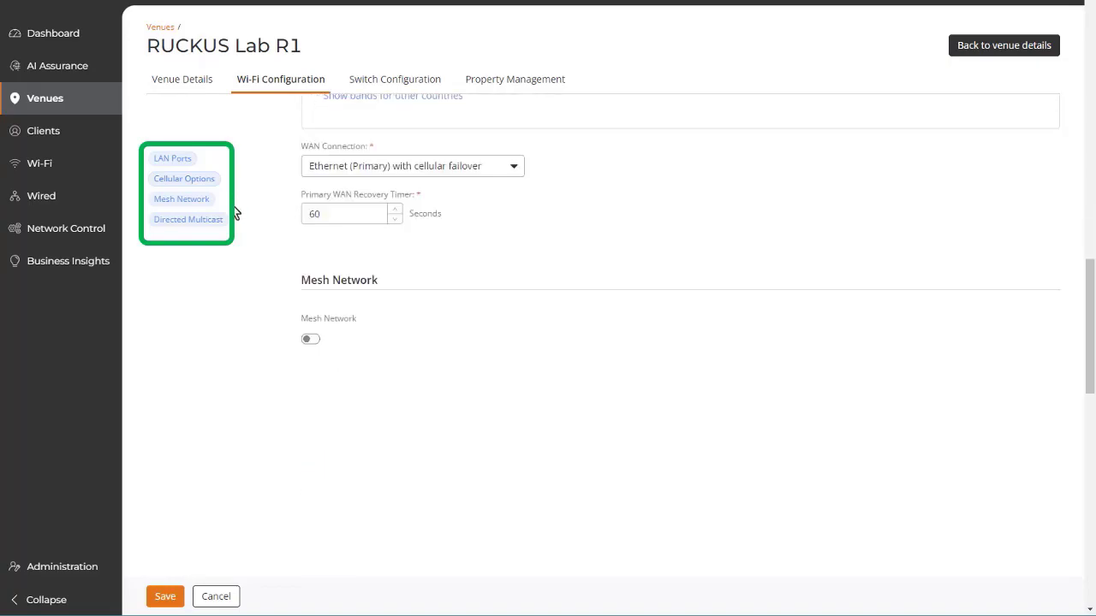
{"action": "left_click", "coordinate": [219, 225]}
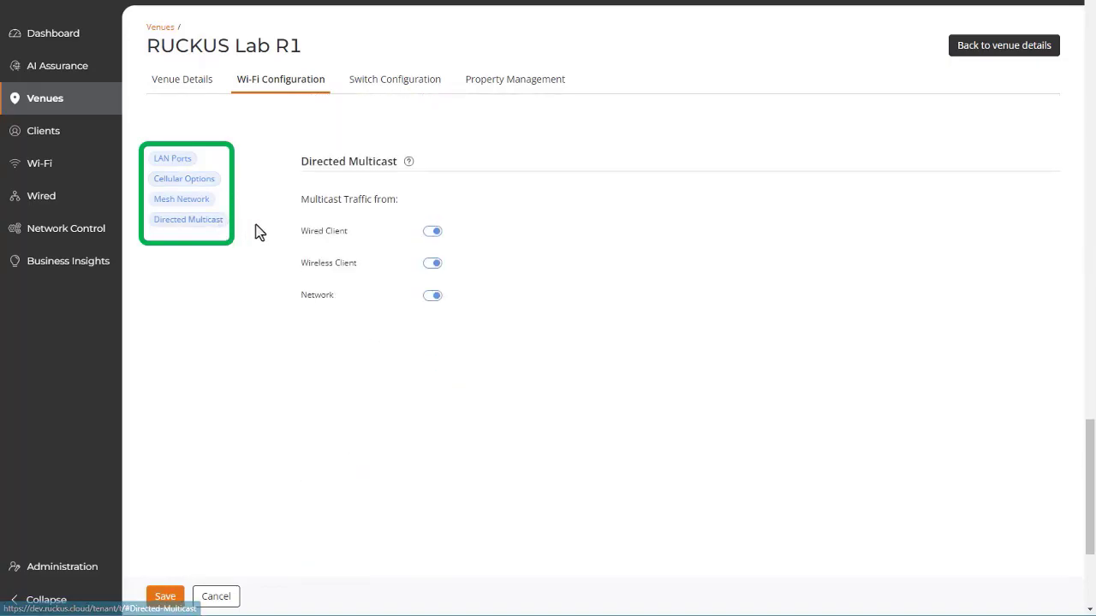
{"action": "scroll", "coordinate": [253, 190], "scroll_direction": "up", "scroll_amount": 10}
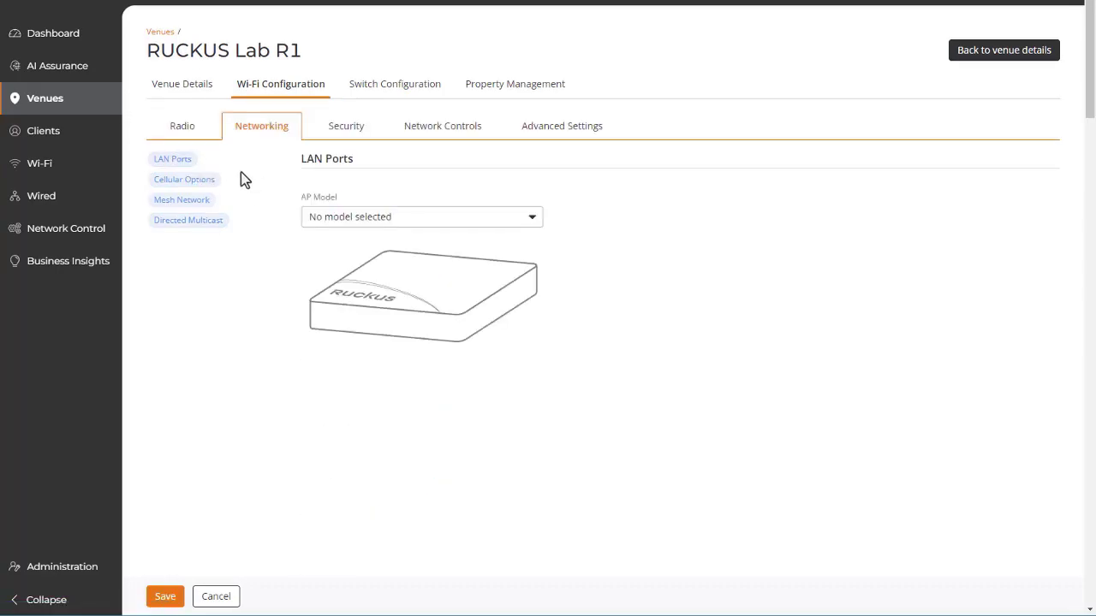
Step: Choose AP model R650 with Auto PoE mode and view LAN 2 (disabled, TRUNK)
{"action": "left_click", "coordinate": [532, 221]}
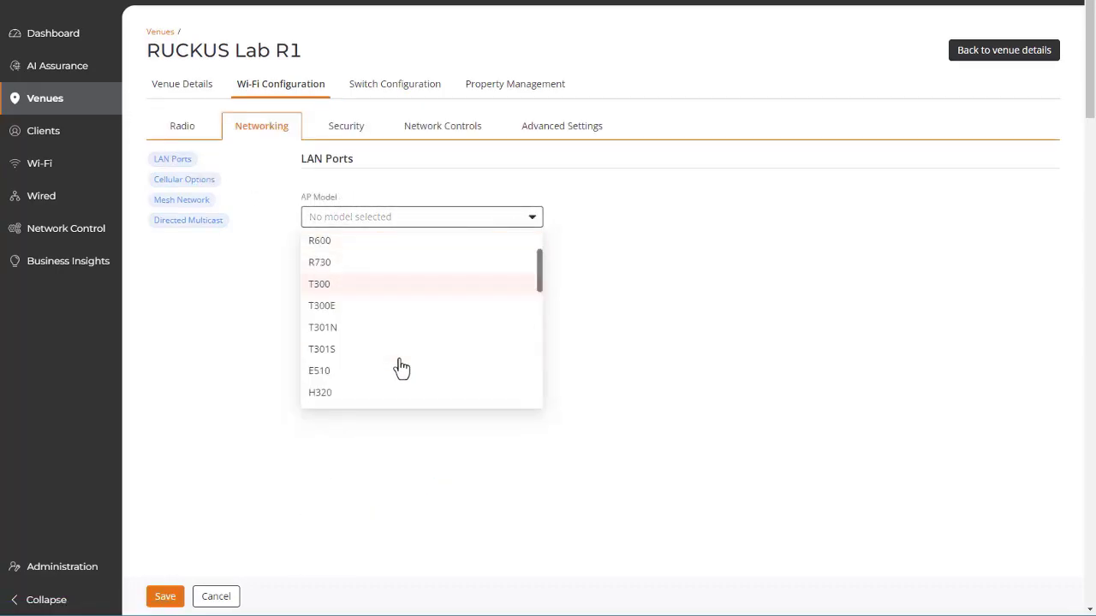
{"action": "scroll", "coordinate": [401, 370], "scroll_direction": "up", "scroll_amount": 4}
{"action": "left_click", "coordinate": [351, 358]}
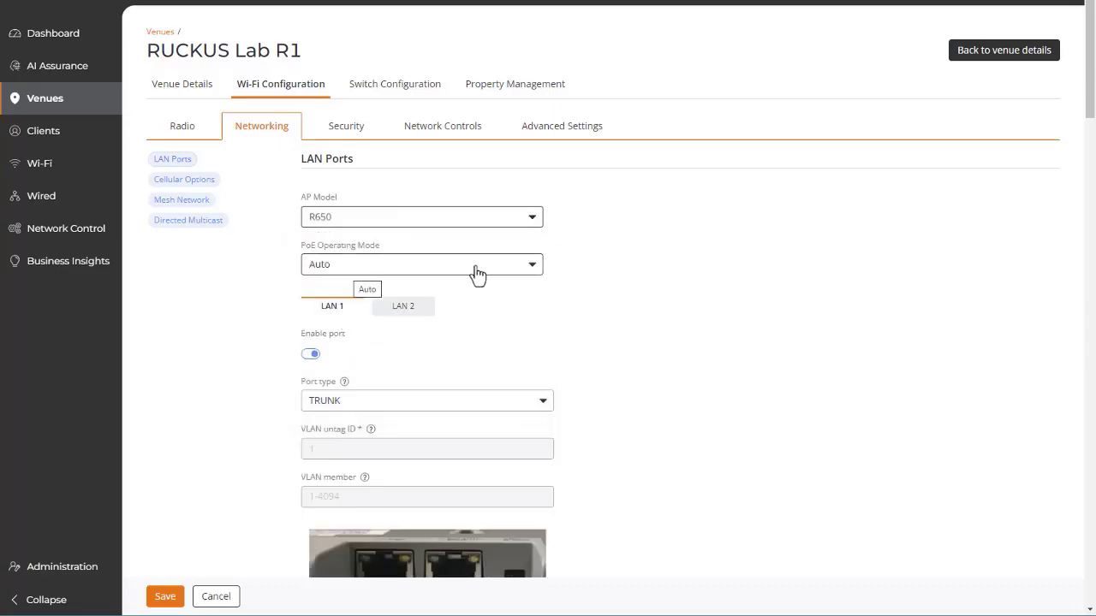
{"action": "left_click", "coordinate": [531, 267]}
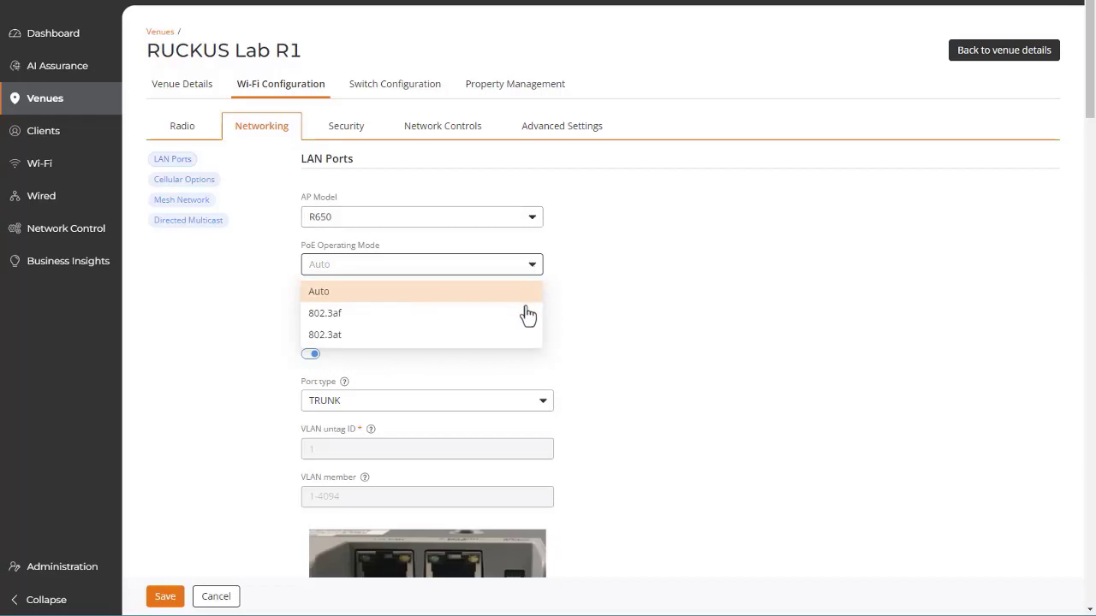
{"action": "left_click", "coordinate": [565, 261]}
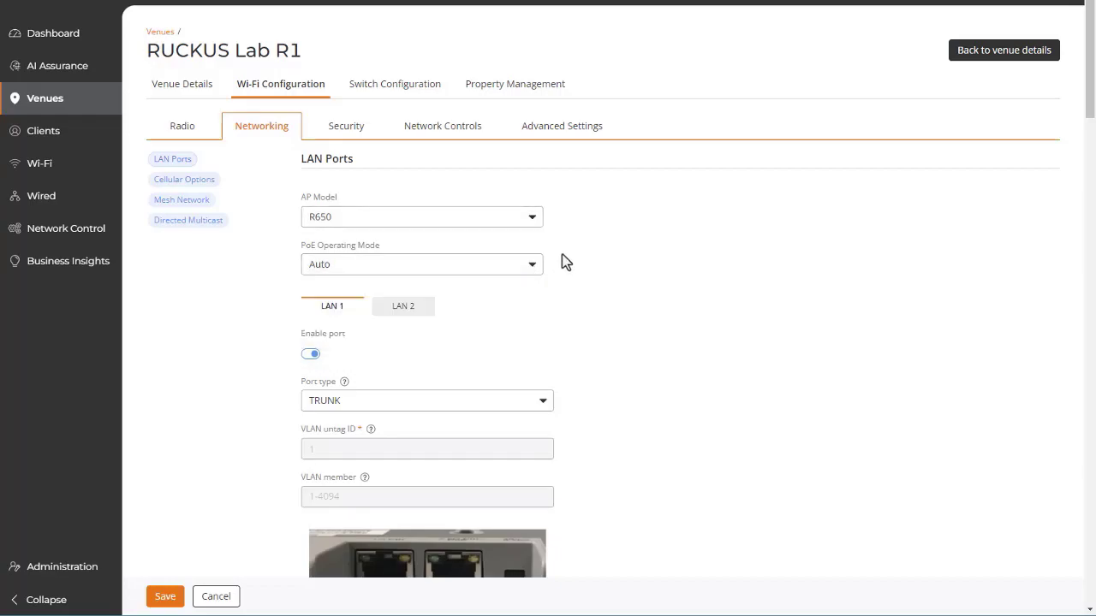
{"action": "scroll", "coordinate": [548, 229], "scroll_direction": "down", "scroll_amount": 2}
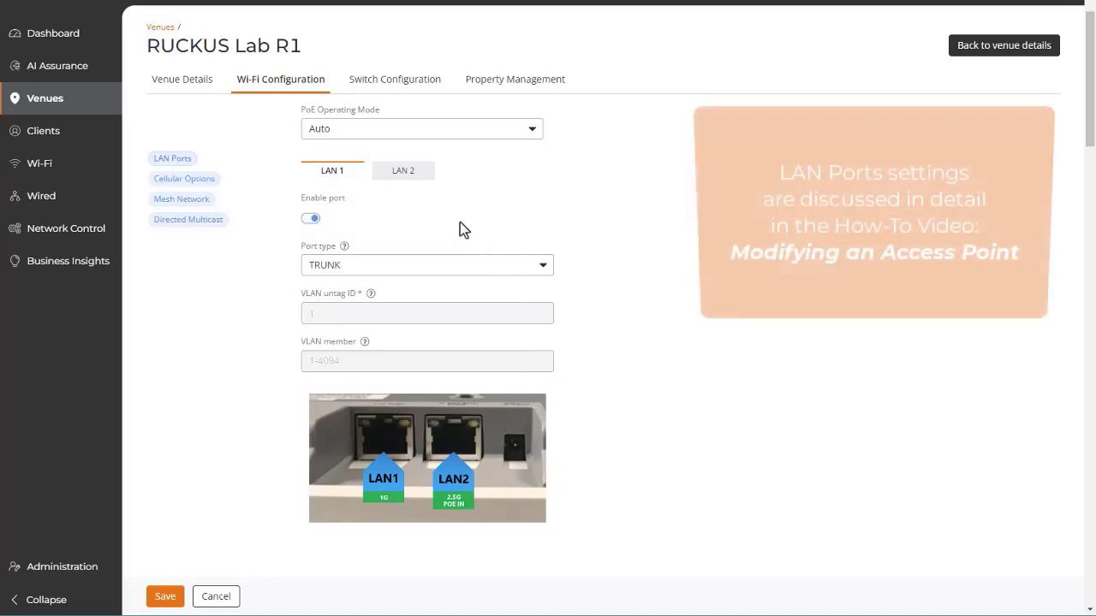
{"action": "left_click", "coordinate": [404, 170]}
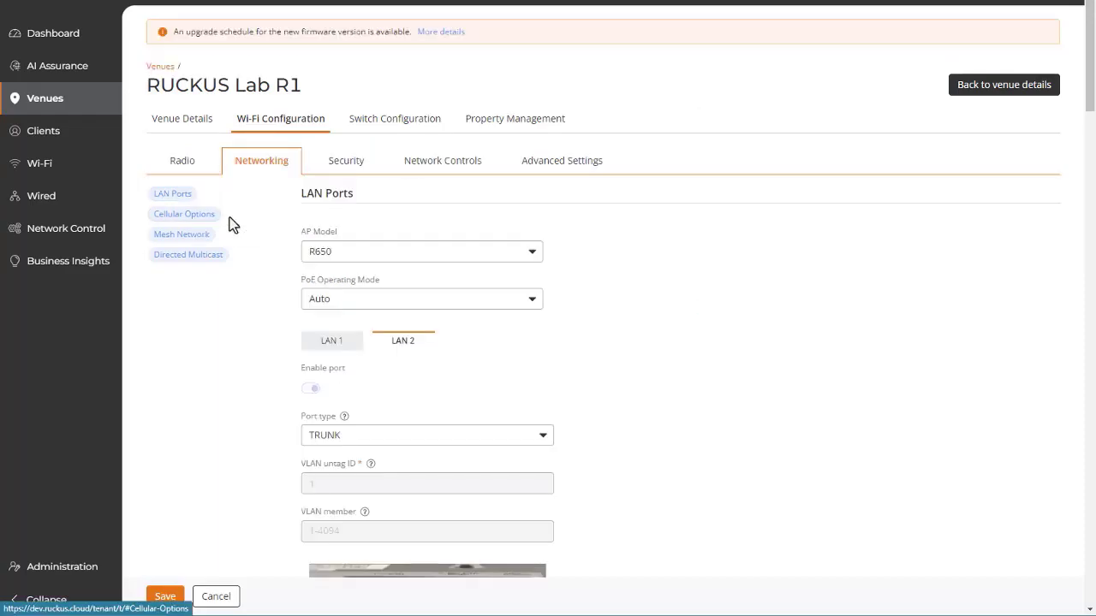
{"action": "left_click", "coordinate": [230, 223]}
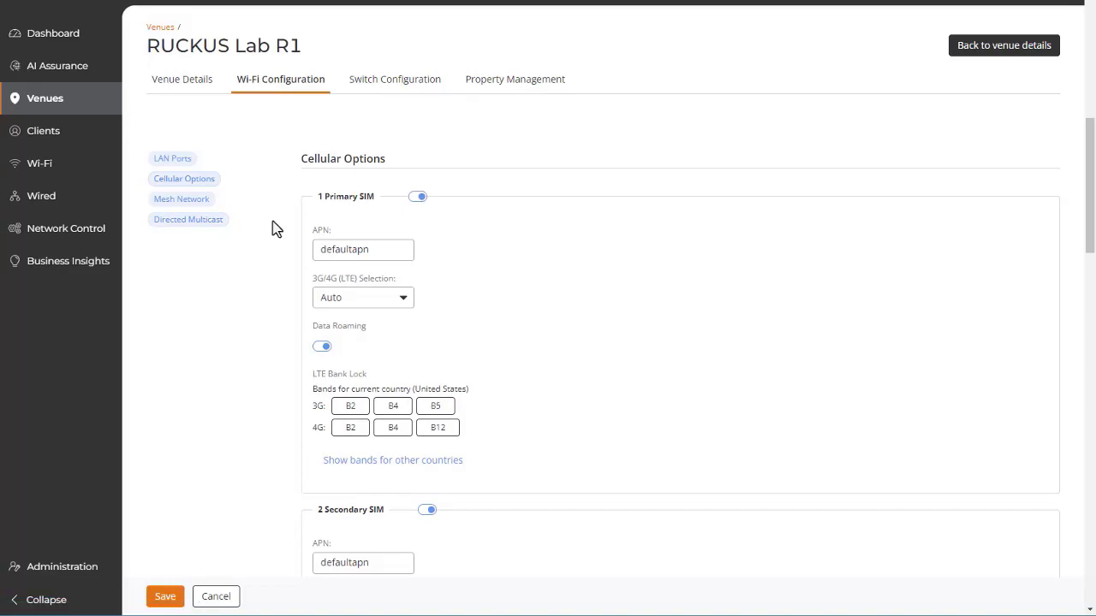
{"action": "scroll", "coordinate": [275, 229], "scroll_direction": "down", "scroll_amount": 1}
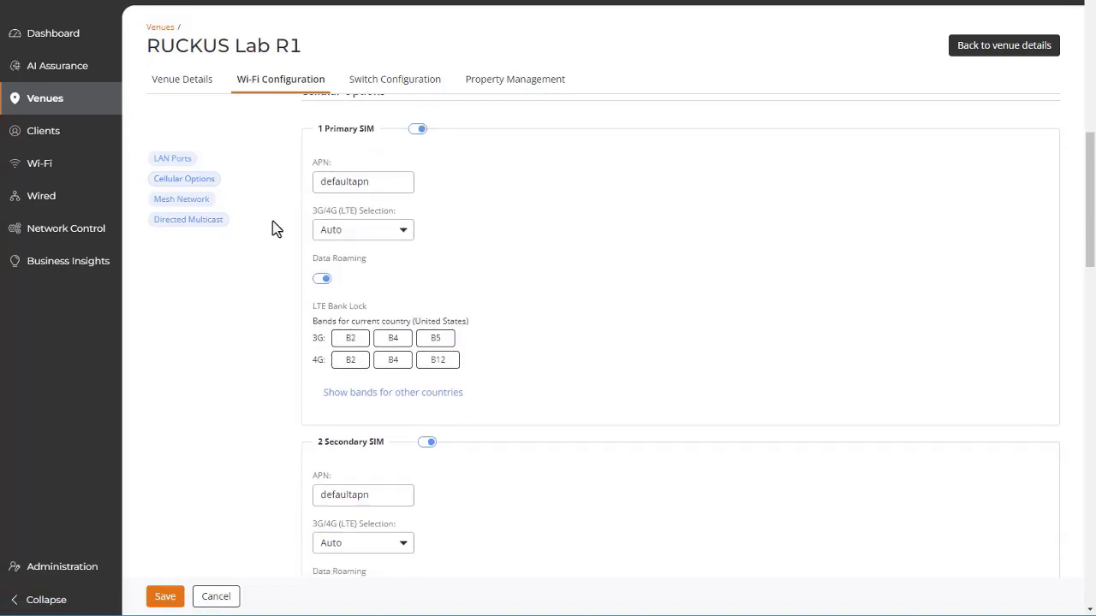
{"action": "scroll", "coordinate": [276, 229], "scroll_direction": "down", "scroll_amount": 2}
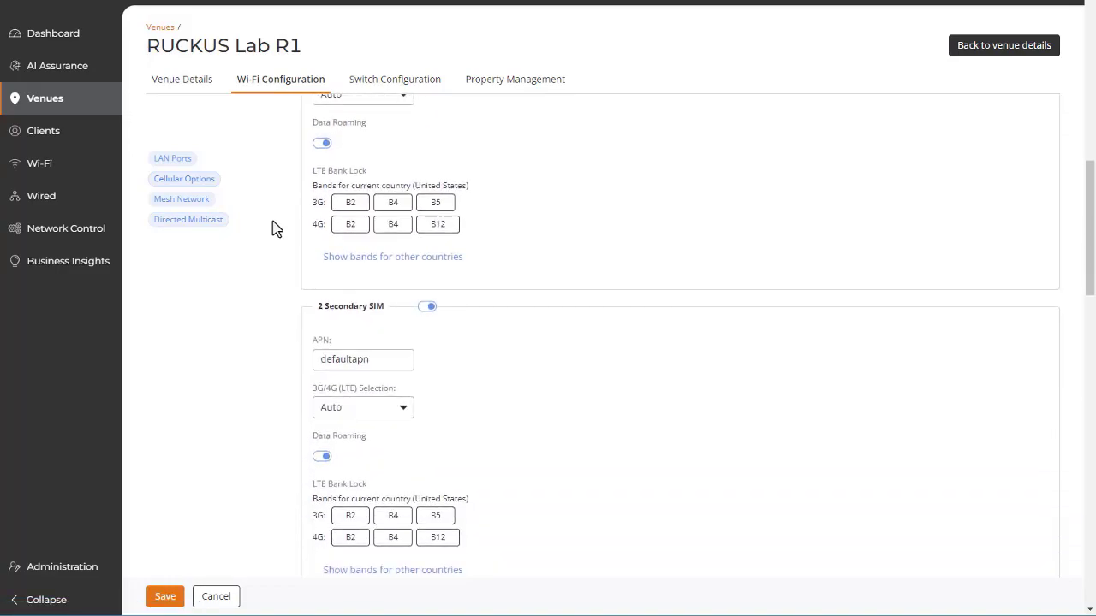
{"action": "scroll", "coordinate": [276, 229], "scroll_direction": "up", "scroll_amount": 2}
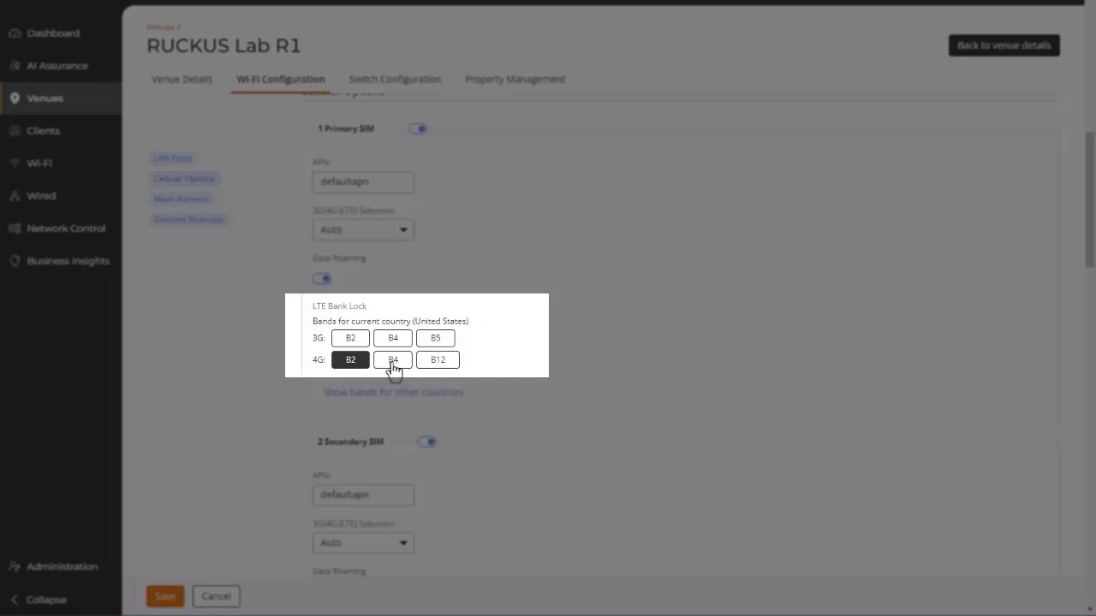
Step: Lock the Primary SIM's 4G bands to B2, B4 and B12, leaving WAN on Ethernet primary with cellular failover
{"action": "left_click", "coordinate": [392, 363]}
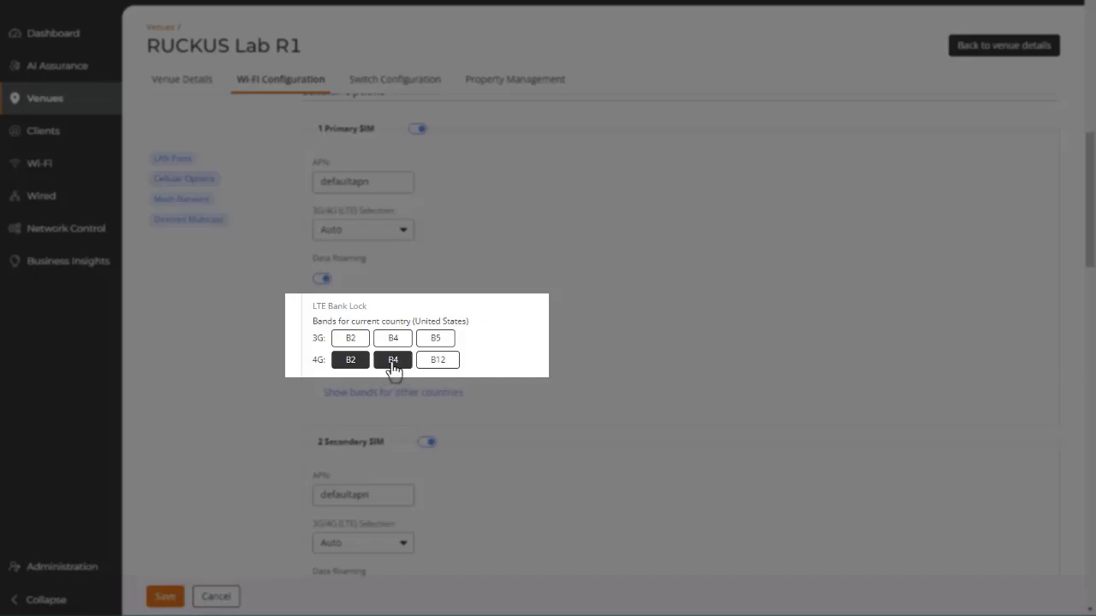
{"action": "left_click", "coordinate": [438, 363]}
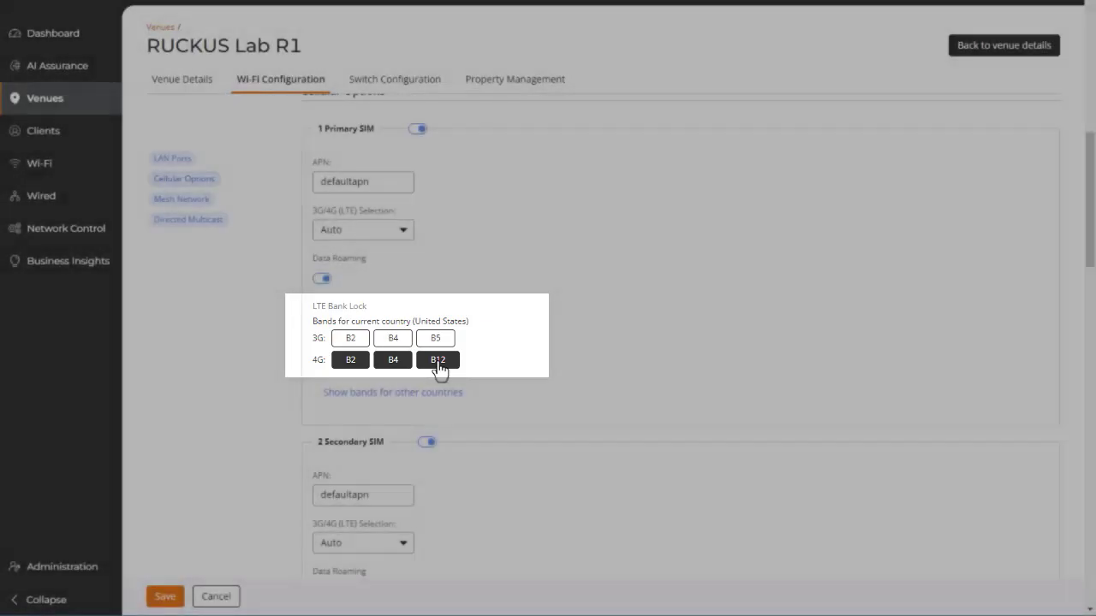
{"action": "scroll", "coordinate": [269, 317], "scroll_direction": "down", "scroll_amount": 3}
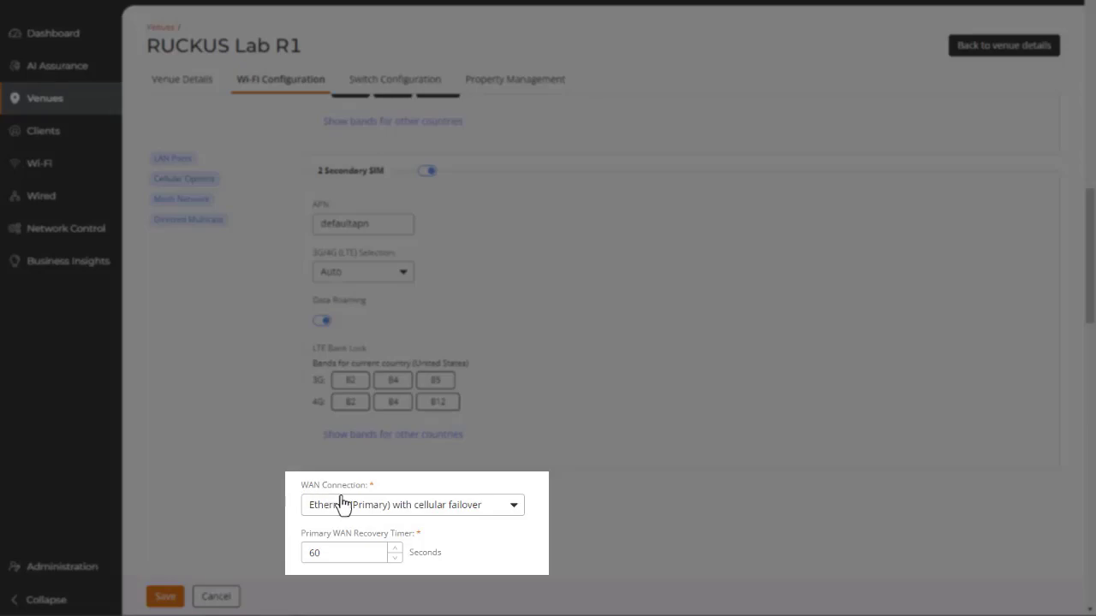
{"action": "left_click", "coordinate": [515, 506]}
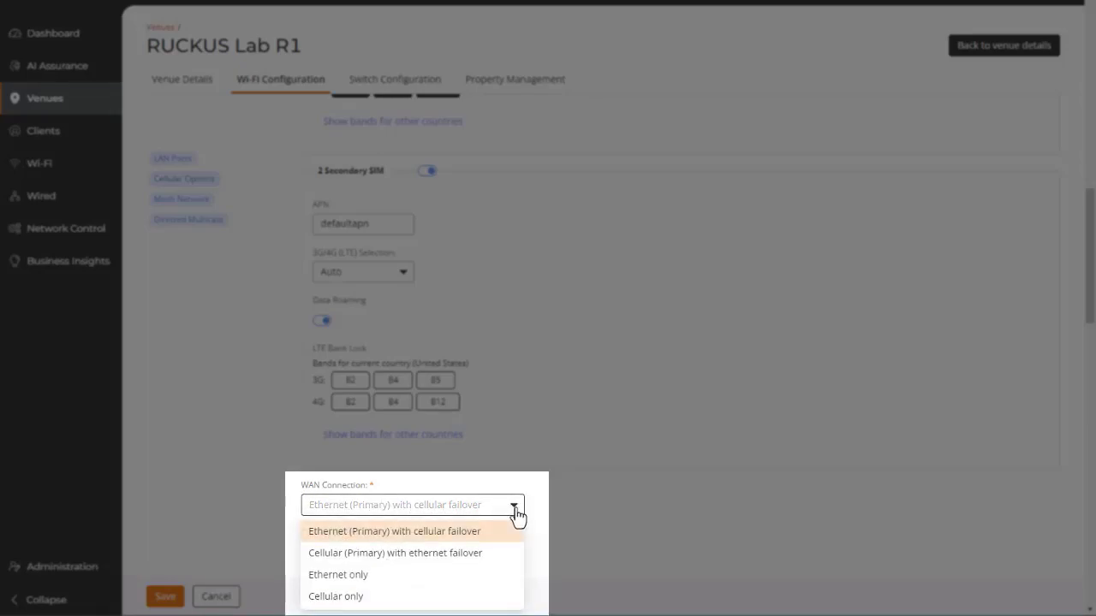
{"action": "left_click", "coordinate": [534, 504]}
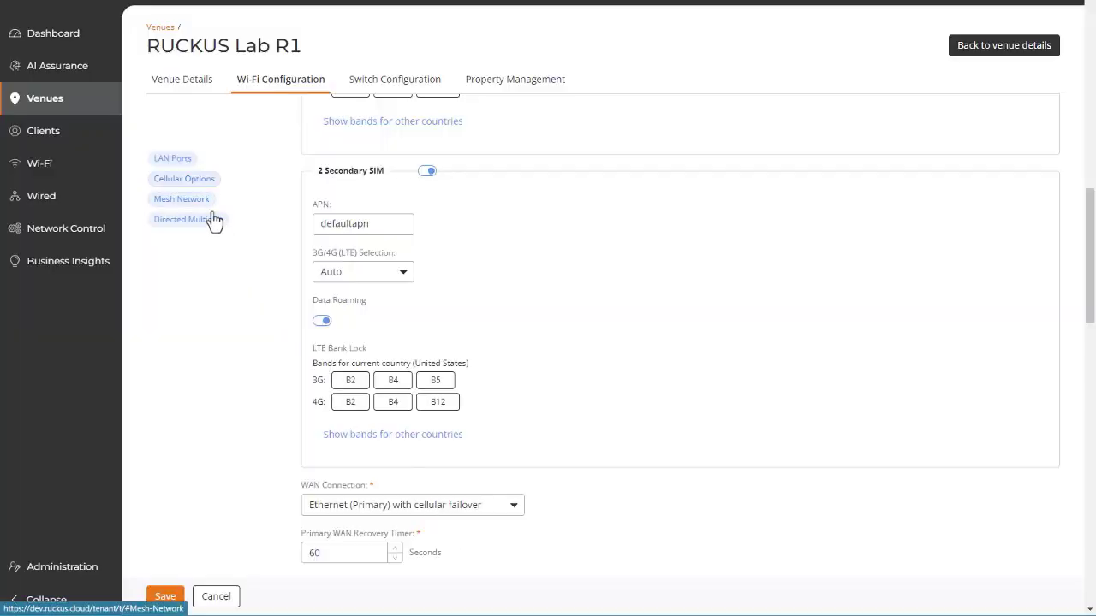
Step: Go to Mesh Network and cancel the enable confirmation so mesh networking stays off
{"action": "left_click", "coordinate": [200, 207]}
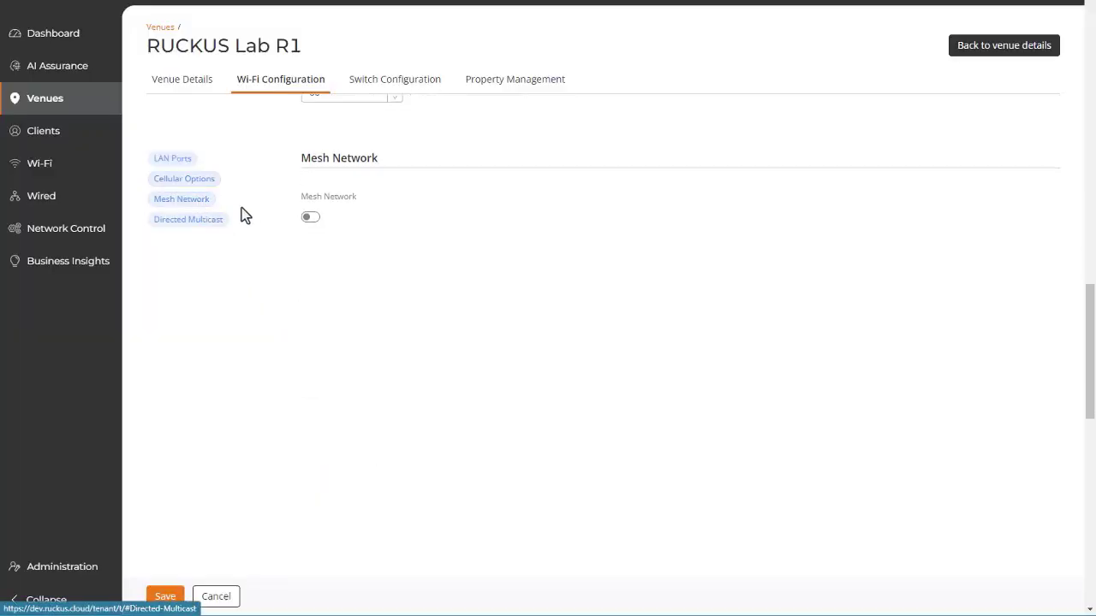
{"action": "left_click", "coordinate": [311, 219]}
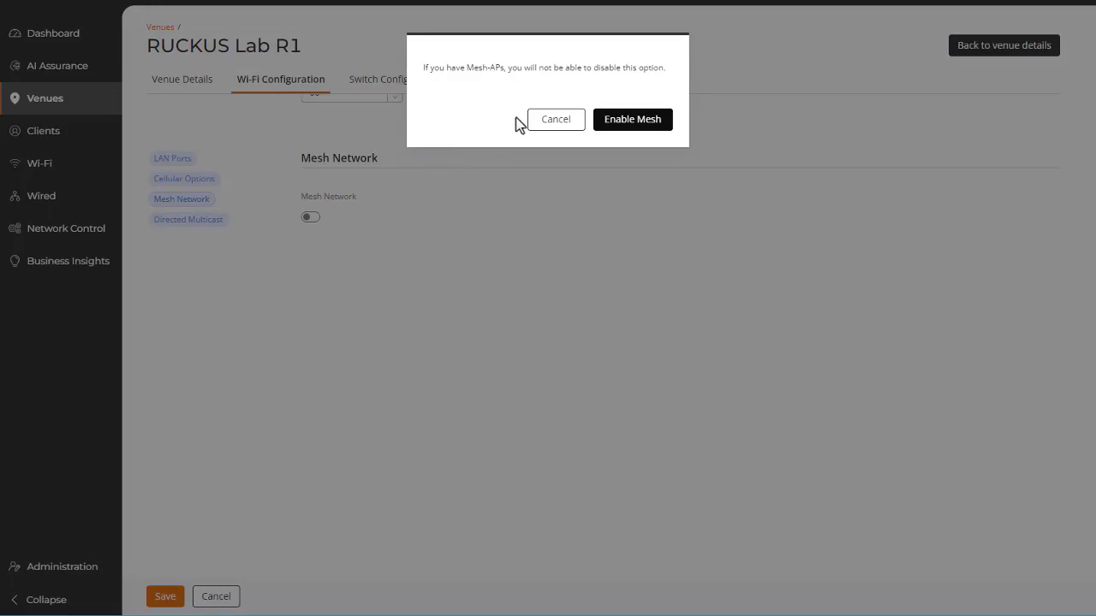
{"action": "left_click", "coordinate": [557, 121]}
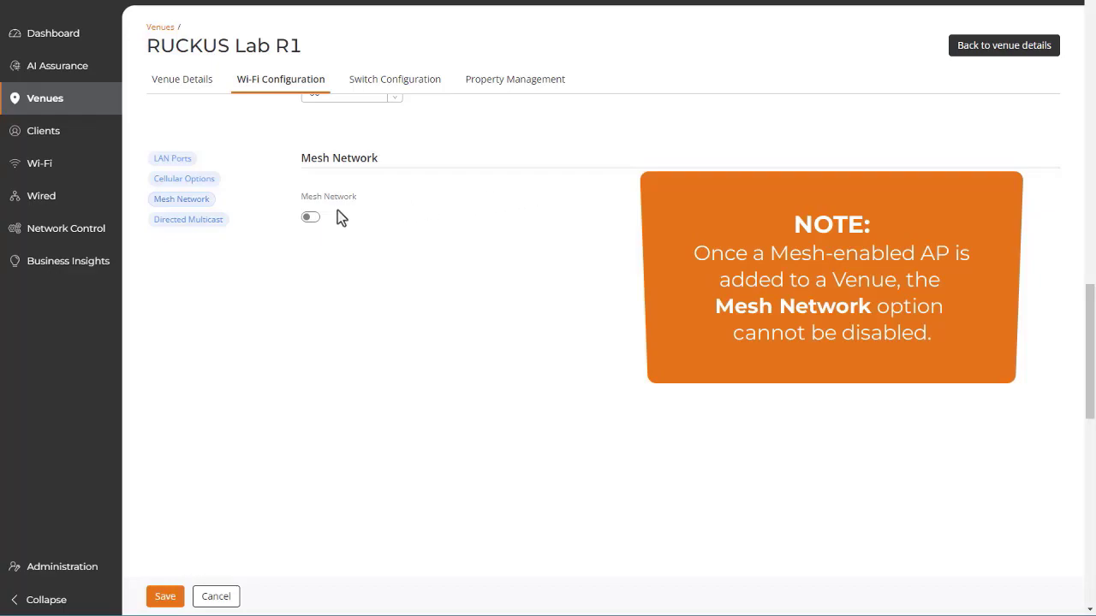
Step: Go to Directed Multicast and toggle the Wireless Client and Network switches so all three sources end up on
{"action": "left_click", "coordinate": [216, 222]}
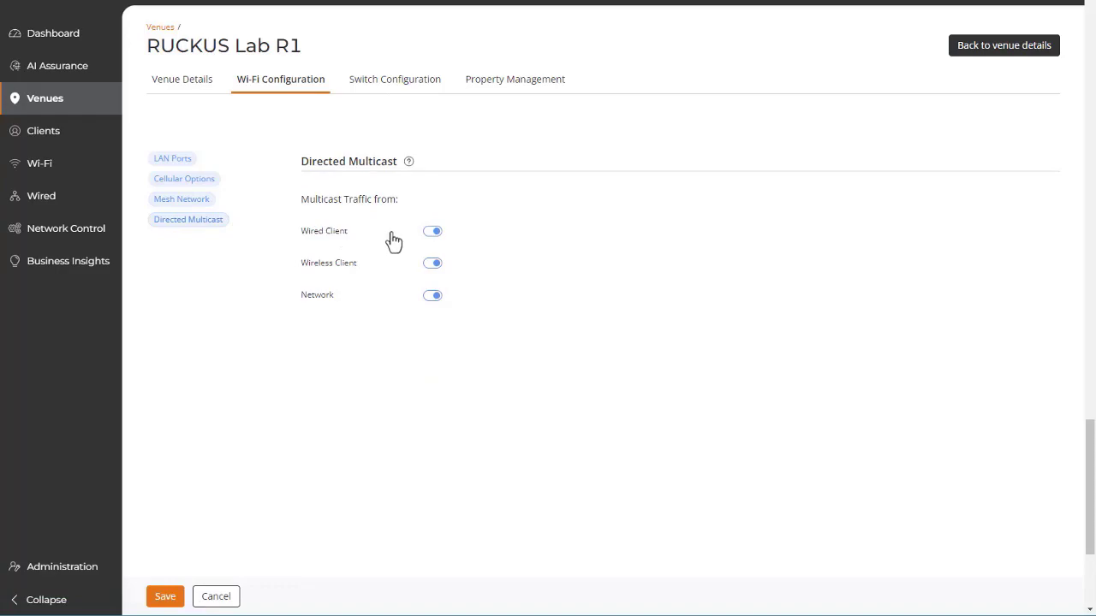
{"action": "left_click", "coordinate": [432, 263]}
{"action": "left_click", "coordinate": [433, 297]}
Step: Go to LAN Ports, then to the Security tab, discarding the unsaved Networking changes
{"action": "left_click", "coordinate": [180, 159]}
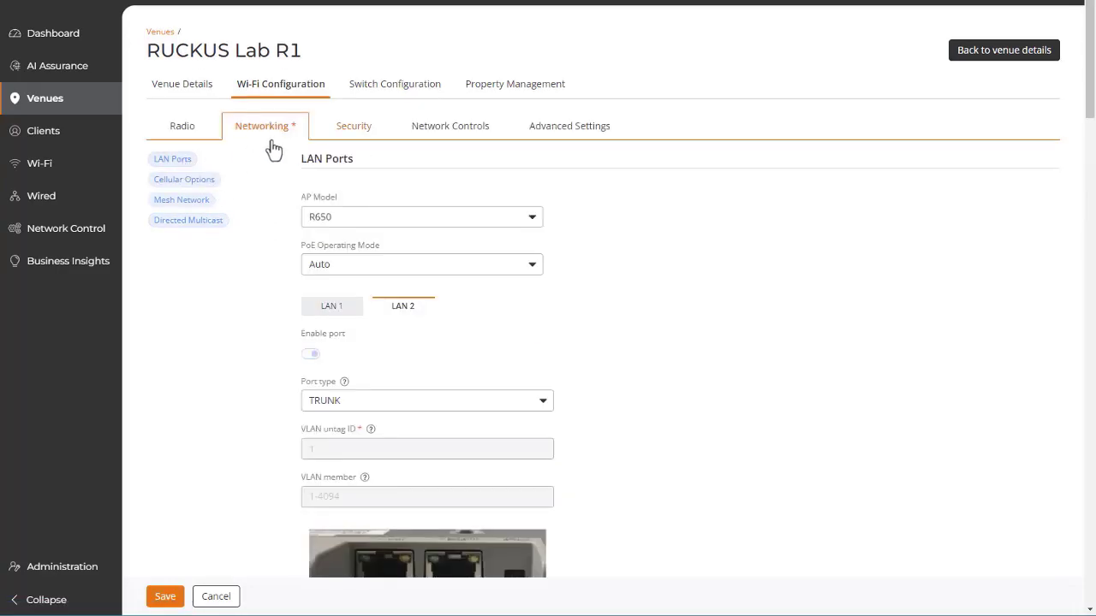
{"action": "left_click", "coordinate": [352, 129]}
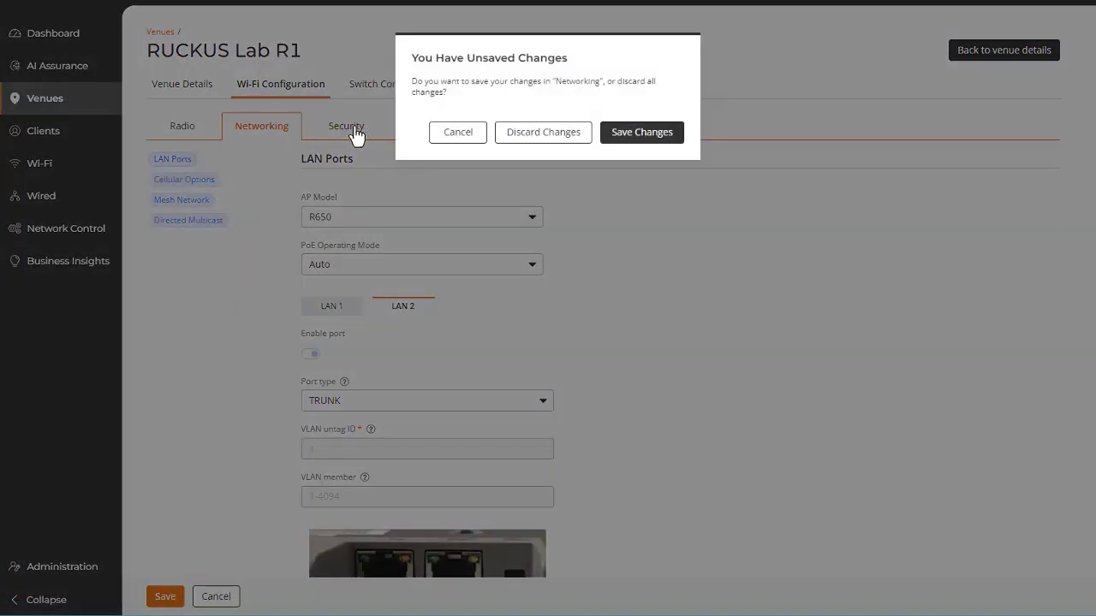
{"action": "left_click", "coordinate": [536, 134]}
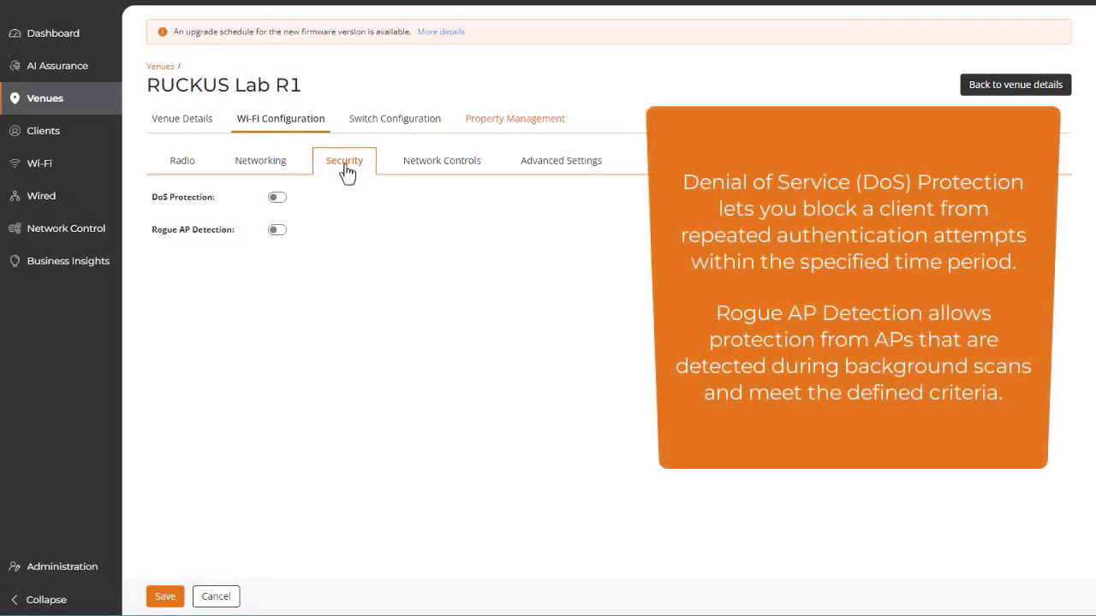
Step: Leave DoS Protection off and enable Rogue AP Detection with a 0 dB SNR threshold
{"action": "left_click", "coordinate": [279, 196]}
{"action": "left_click", "coordinate": [283, 199]}
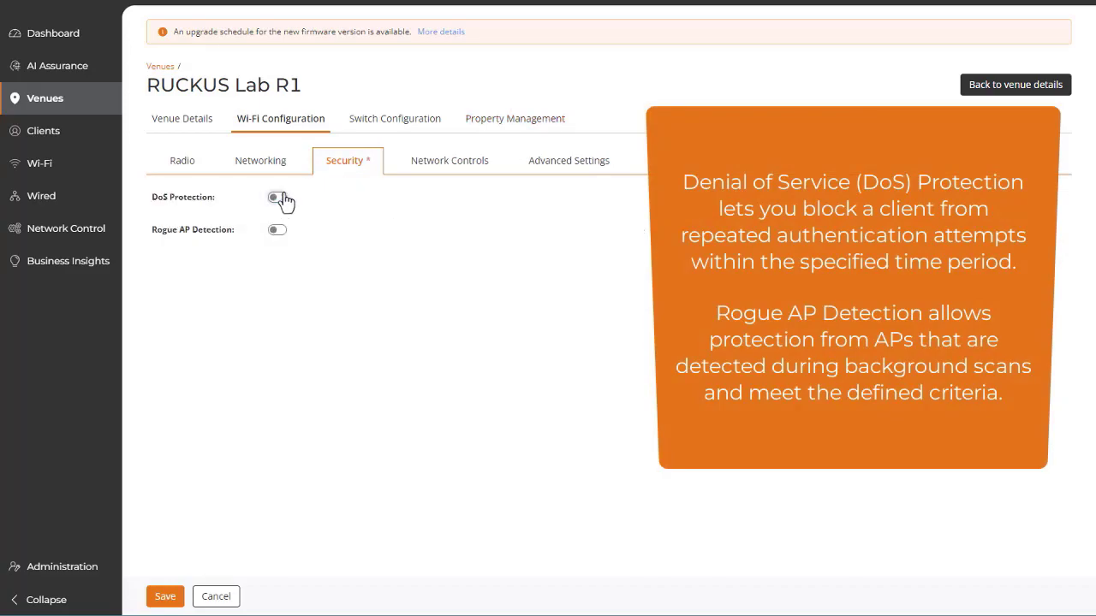
{"action": "left_click", "coordinate": [276, 229]}
{"action": "left_click", "coordinate": [230, 274]}
{"action": "left_click", "coordinate": [232, 284]}
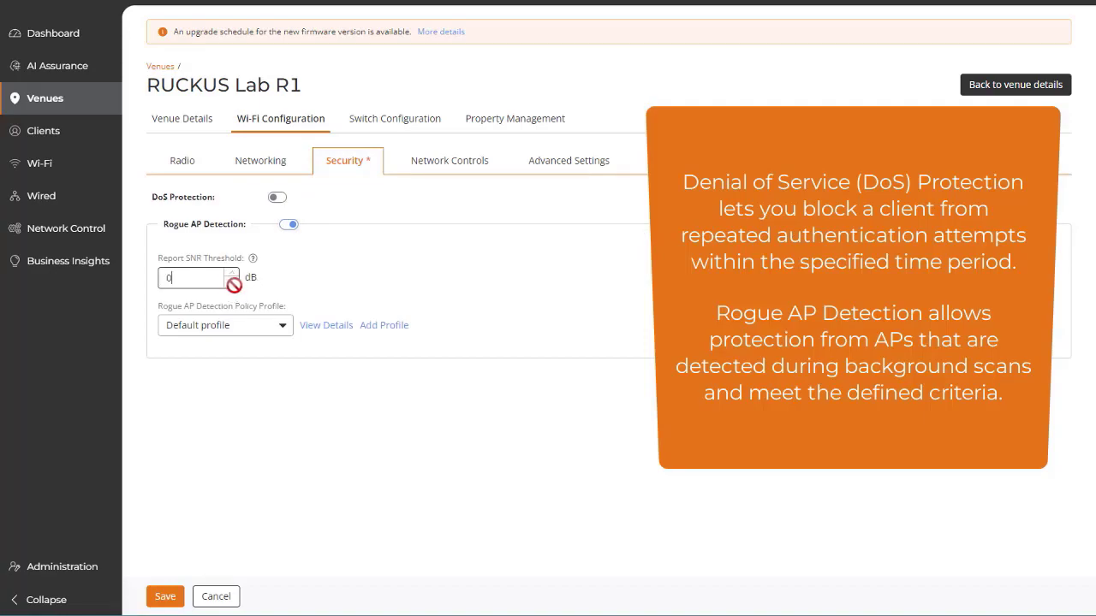
Step: Keep the Default detection policy profile and review its rules
{"action": "left_click", "coordinate": [274, 326]}
{"action": "left_click", "coordinate": [312, 345]}
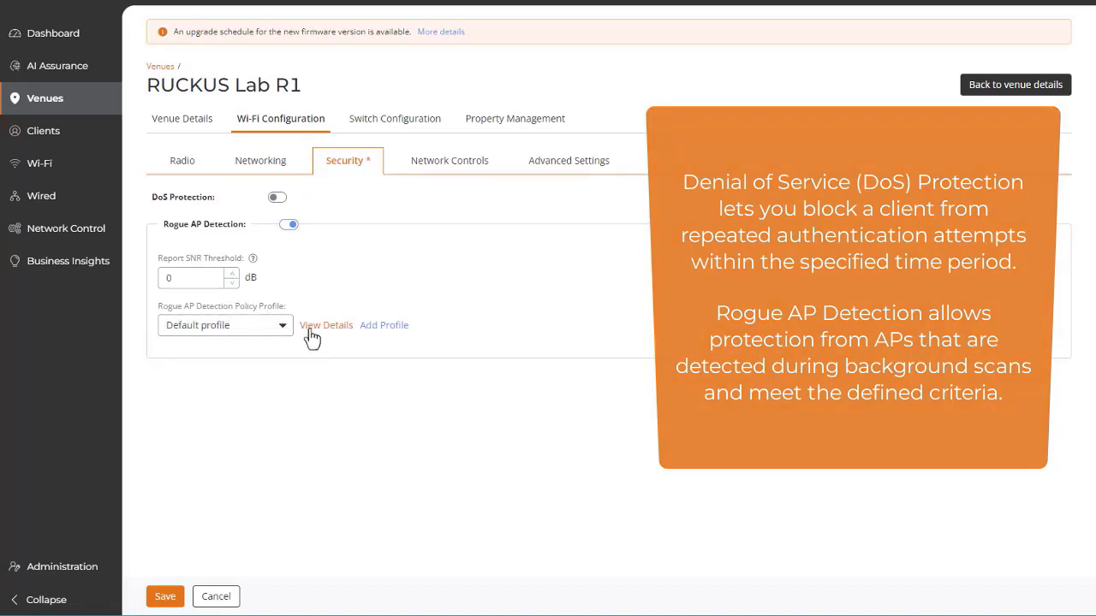
{"action": "left_click", "coordinate": [310, 326]}
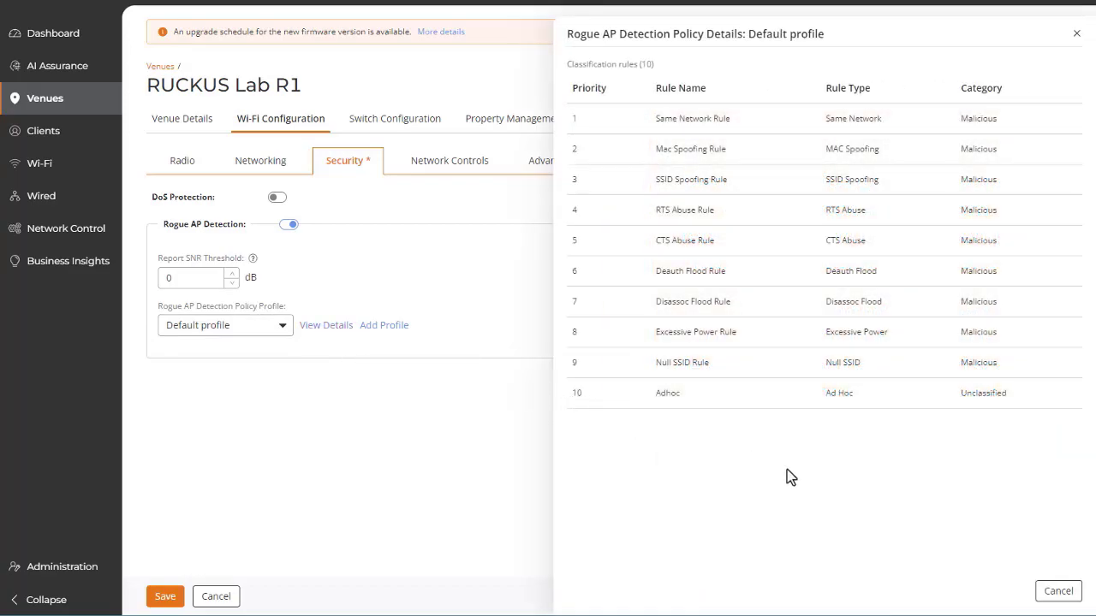
{"action": "left_click", "coordinate": [1058, 591]}
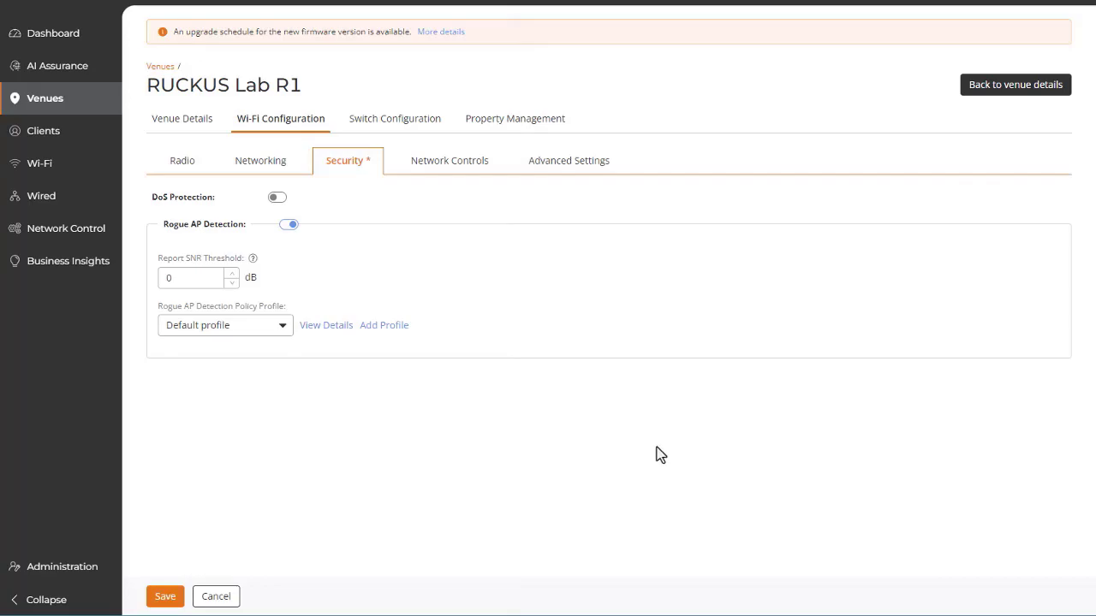
Step: Under Network Controls, enable the Syslog Server using the syslogserver1 profile (192.168.1.191:514 UDP)
{"action": "left_click", "coordinate": [437, 171]}
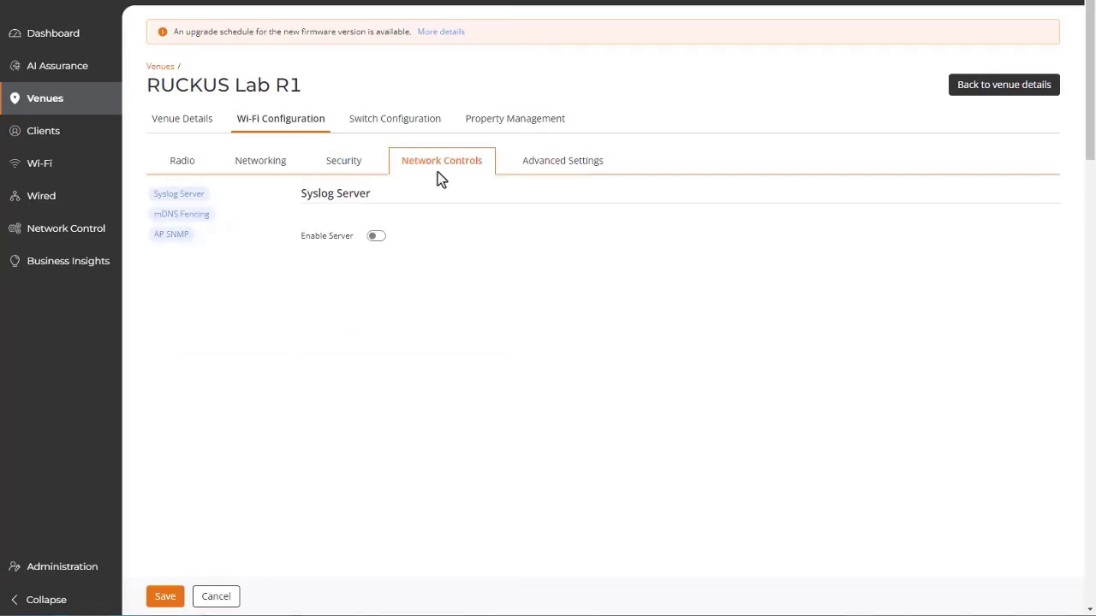
{"action": "left_click", "coordinate": [377, 237]}
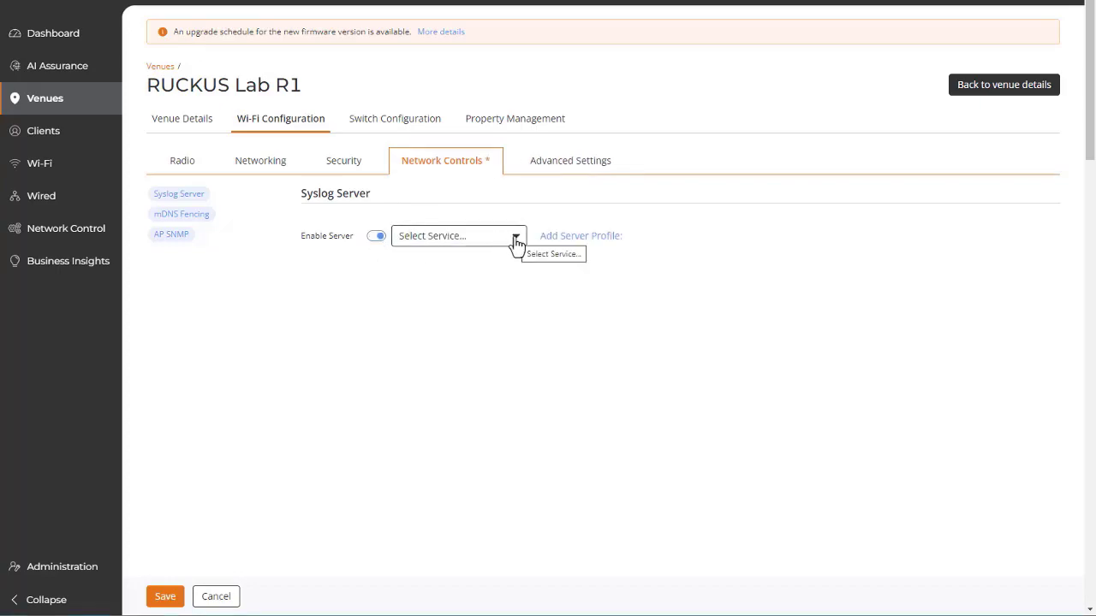
{"action": "left_click", "coordinate": [517, 240]}
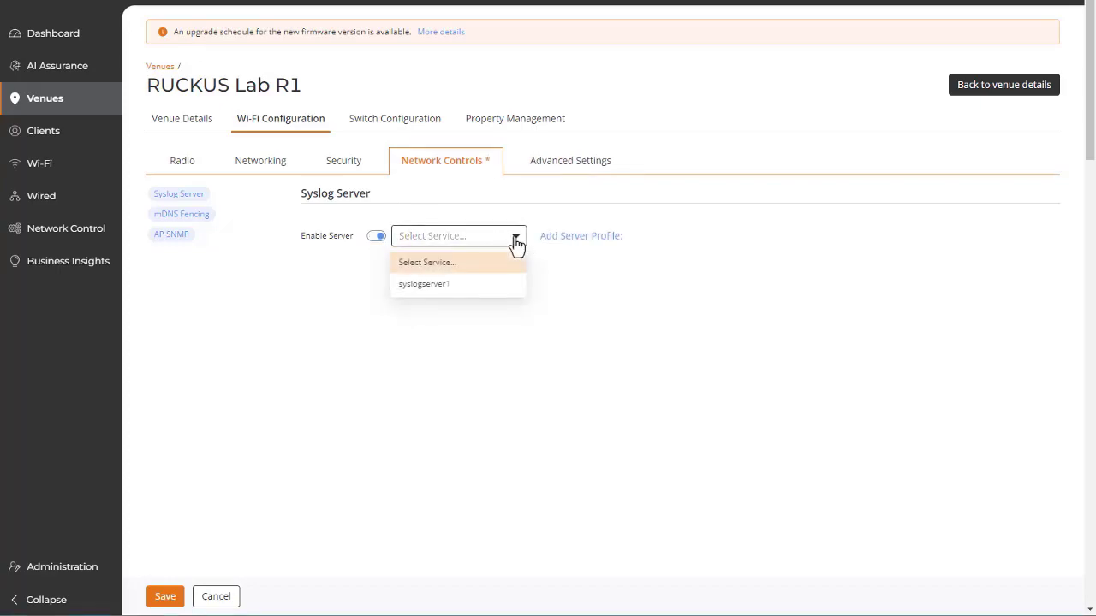
{"action": "left_click", "coordinate": [433, 289]}
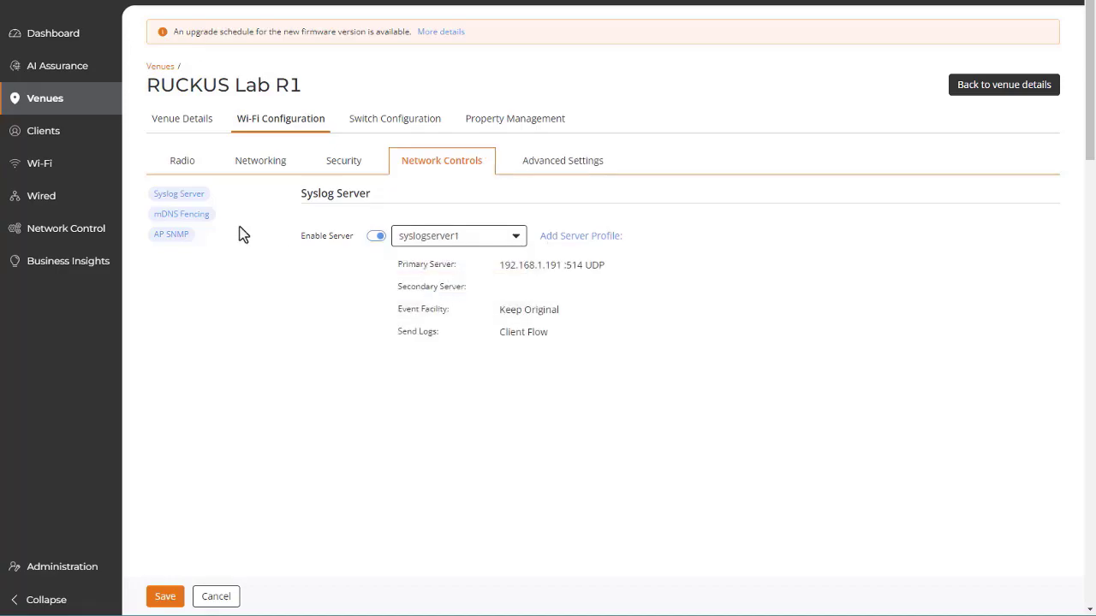
{"action": "left_click", "coordinate": [182, 214]}
Step: Turn on mDNS Fencing and add AirPrint fenced within Same AP, wireless on, wired and custom mapping off
{"action": "left_click", "coordinate": [447, 204]}
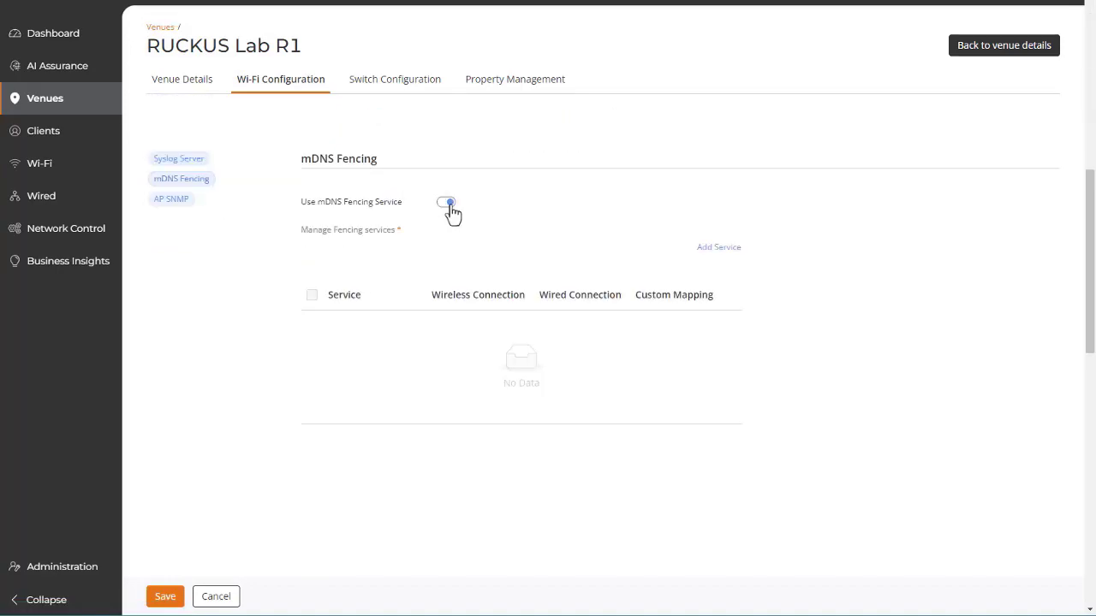
{"action": "left_click", "coordinate": [718, 250]}
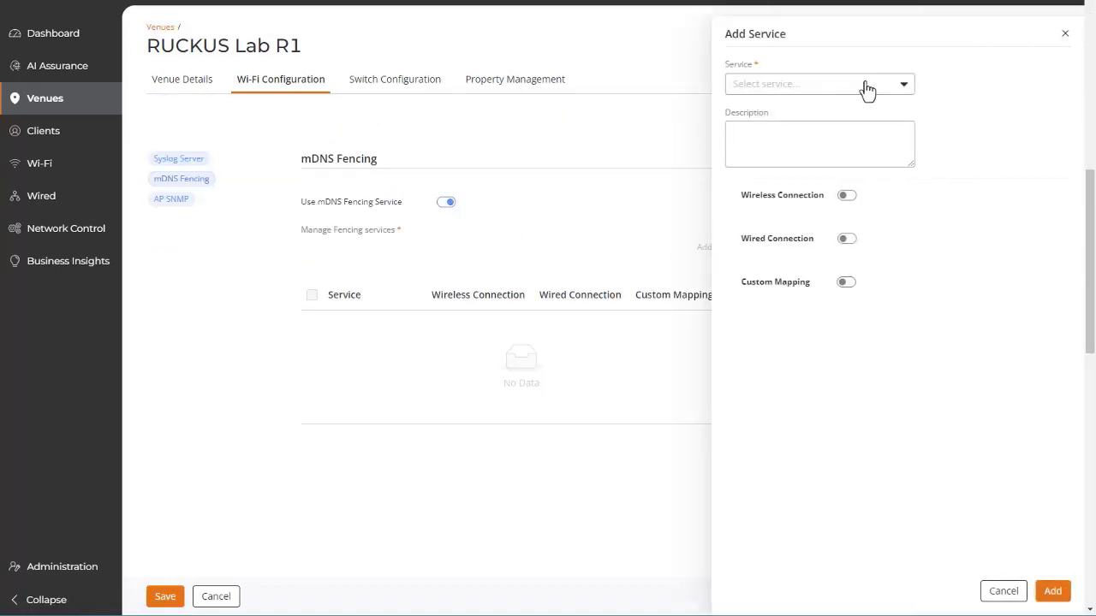
{"action": "left_click", "coordinate": [903, 89]}
{"action": "left_click", "coordinate": [747, 177]}
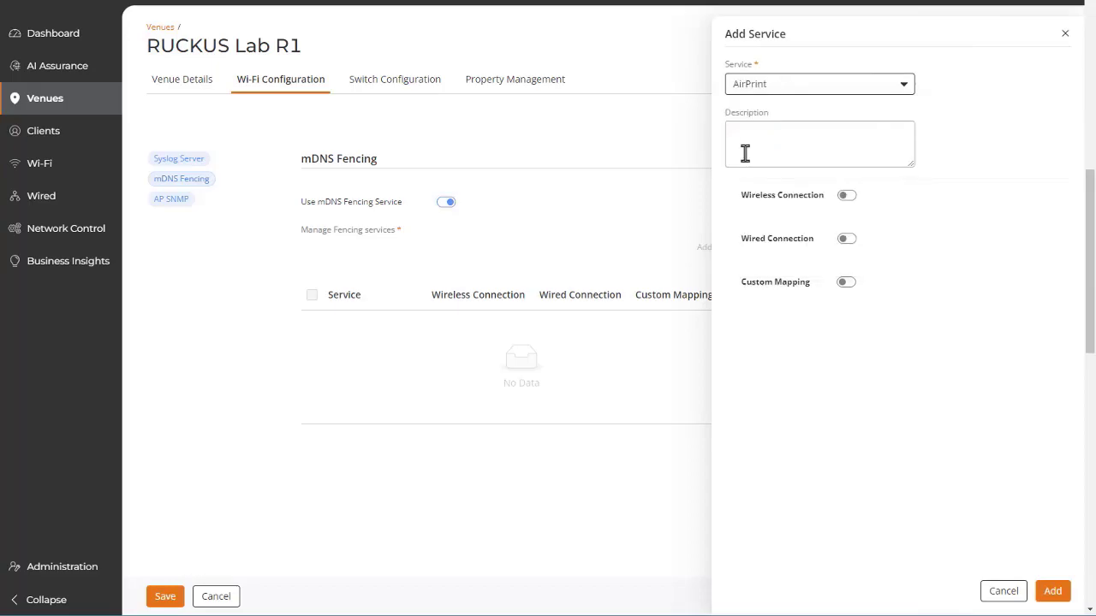
{"action": "left_click", "coordinate": [847, 197]}
{"action": "left_click", "coordinate": [849, 310]}
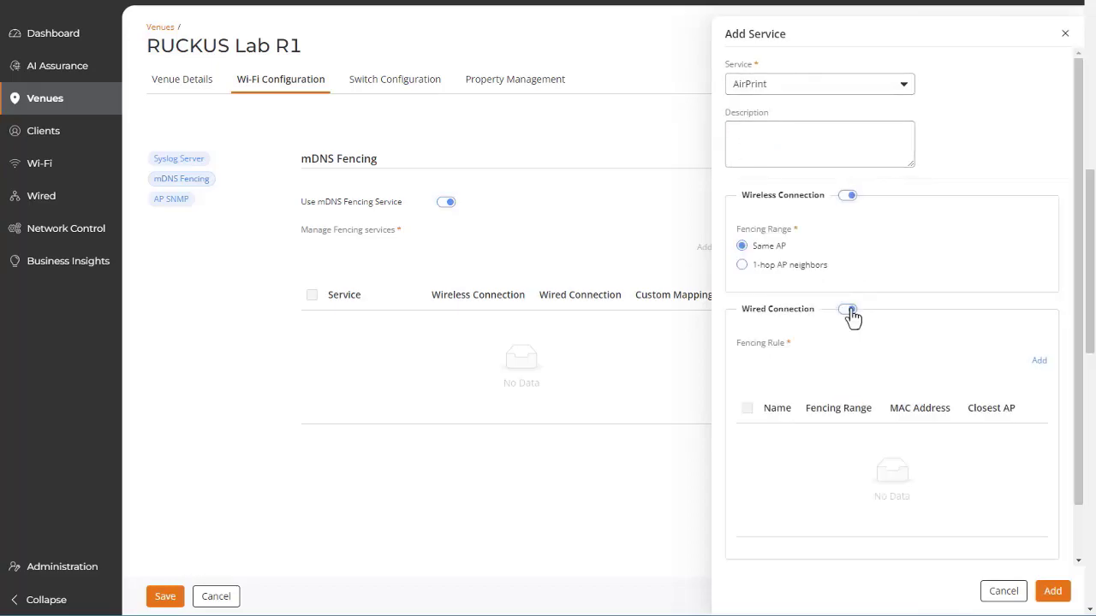
{"action": "left_click", "coordinate": [850, 313]}
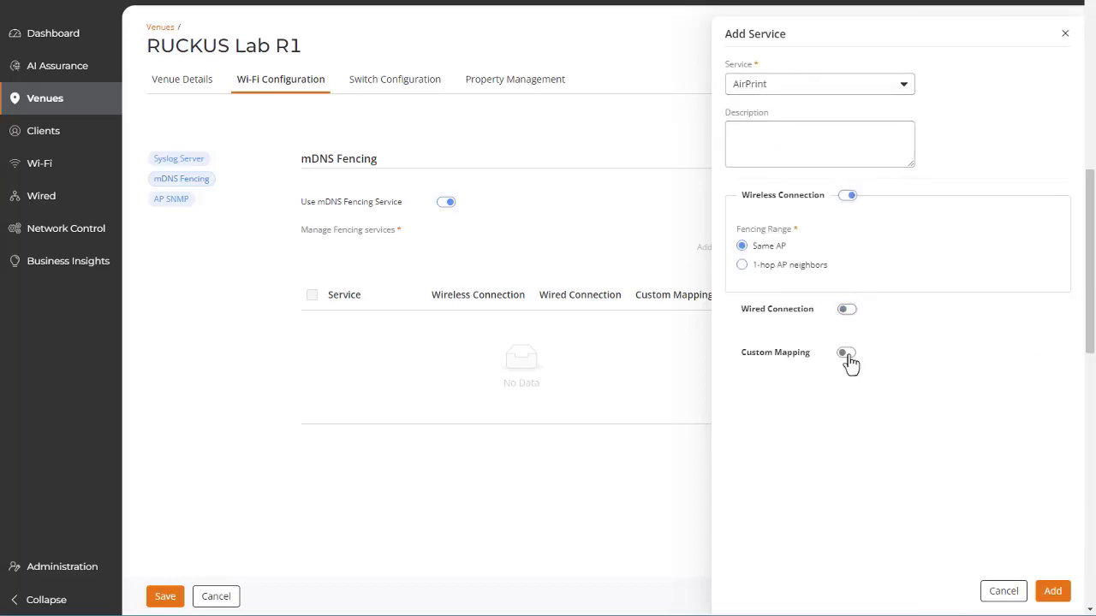
{"action": "left_click", "coordinate": [847, 358]}
{"action": "left_click", "coordinate": [848, 358]}
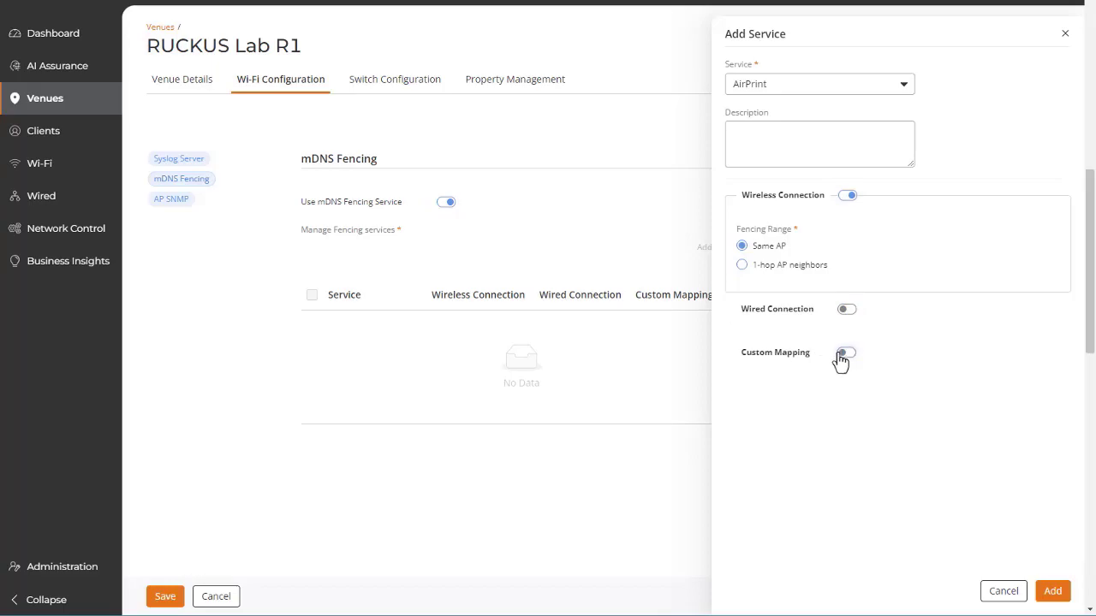
{"action": "left_click", "coordinate": [1053, 591]}
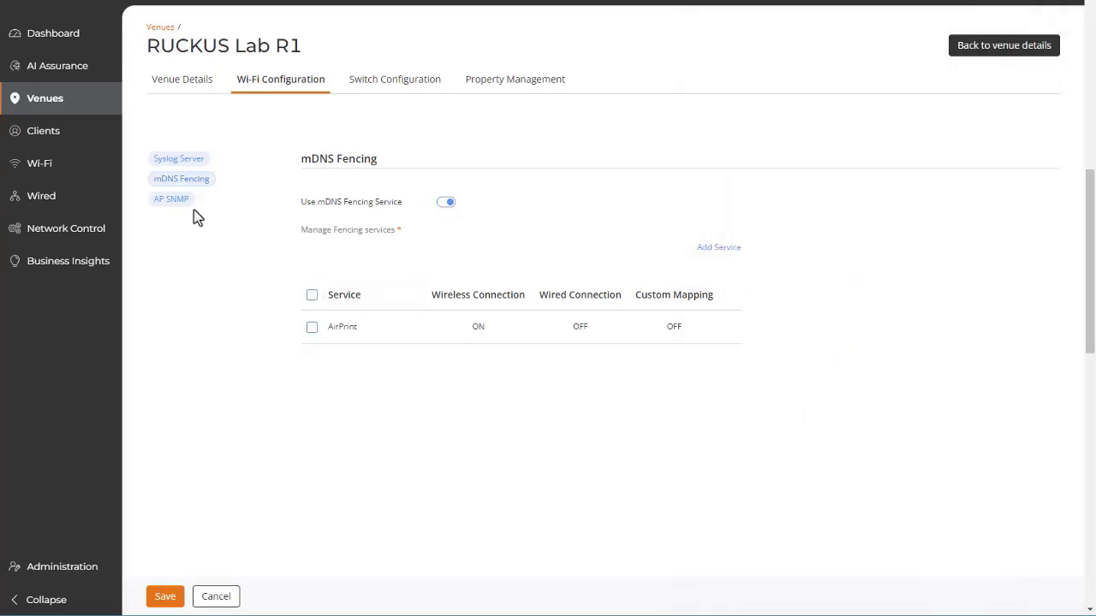
Step: Enable Use AP SNMP with the snmpv23 agent profile
{"action": "left_click", "coordinate": [168, 207]}
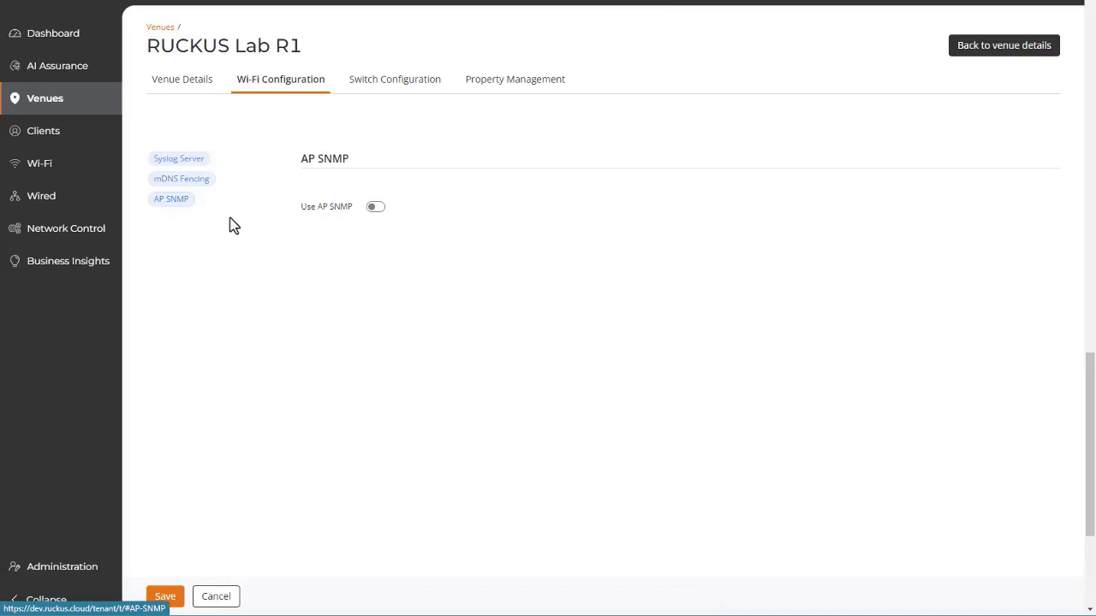
{"action": "left_click", "coordinate": [376, 208]}
{"action": "left_click", "coordinate": [516, 211]}
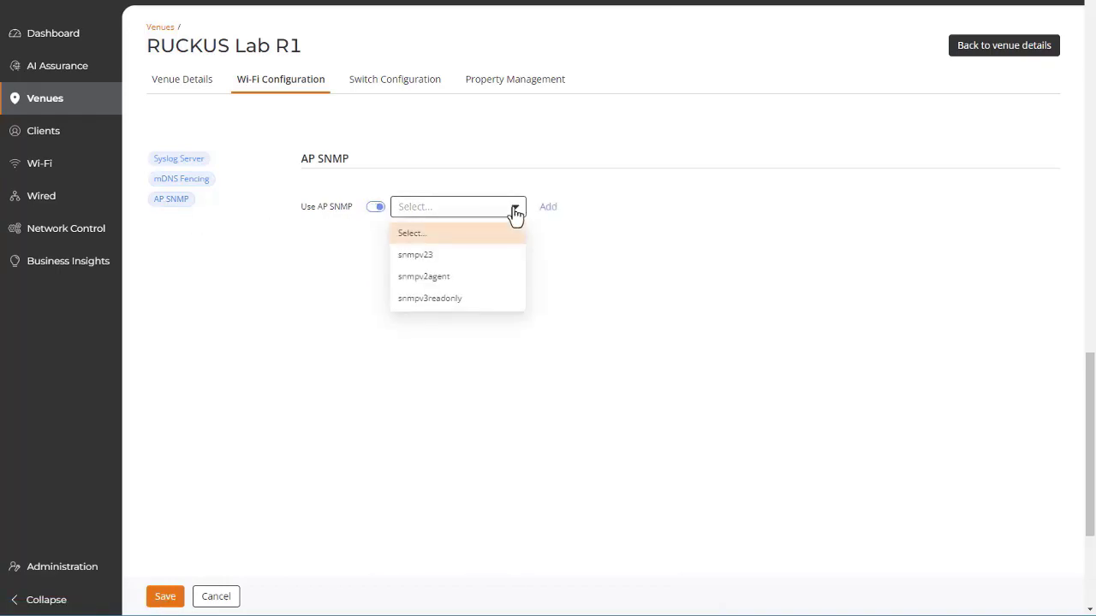
{"action": "left_click", "coordinate": [470, 269]}
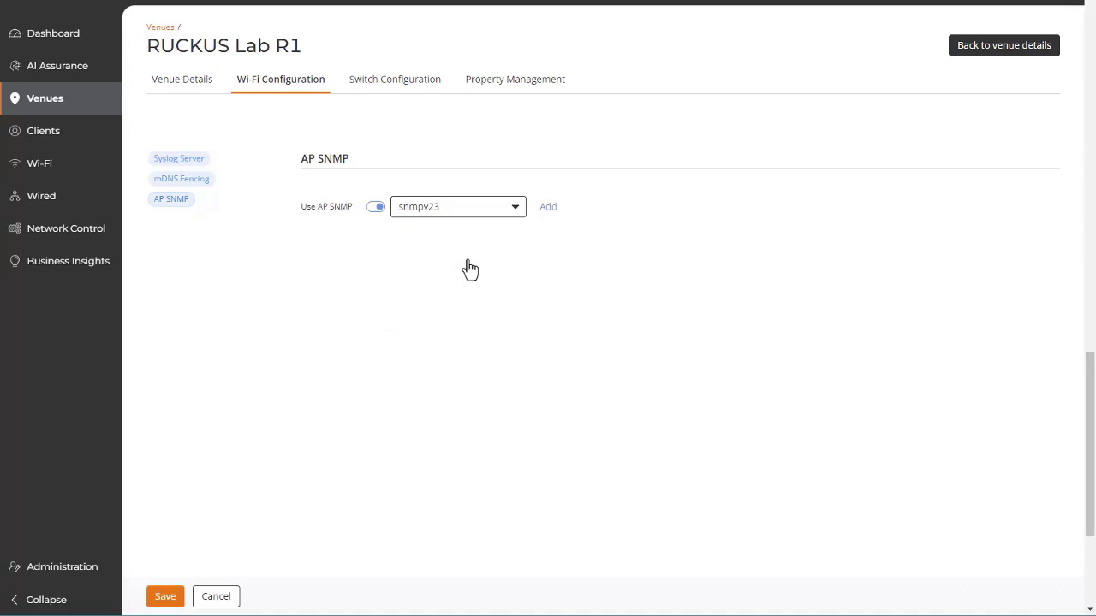
{"action": "left_click", "coordinate": [162, 161]}
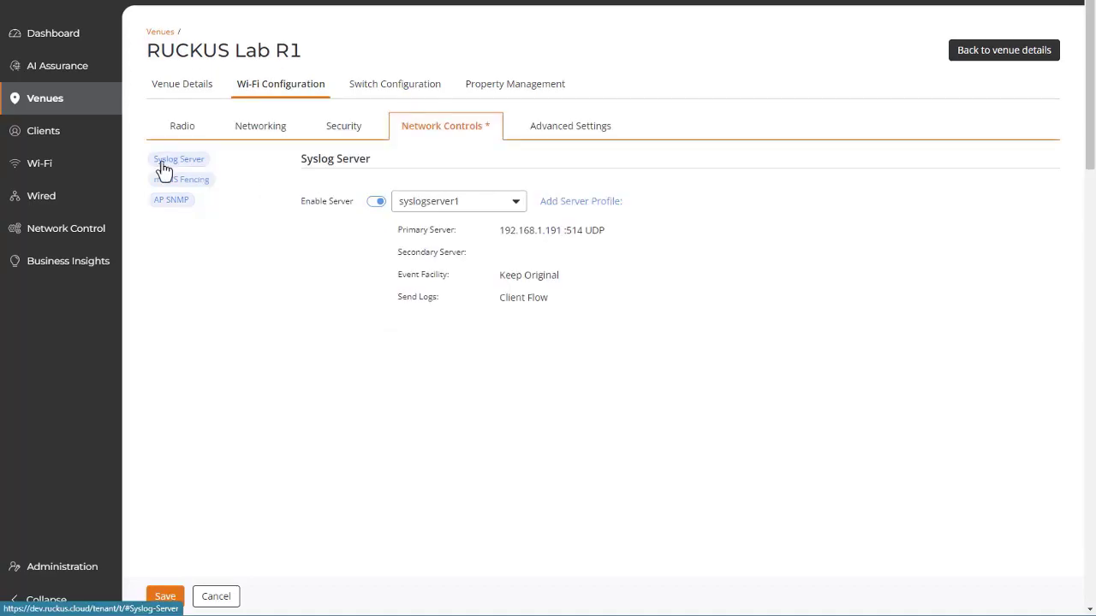
Step: Discard the Network Controls edits, then add an R650 model with LEDs on and save it
{"action": "left_click", "coordinate": [565, 128]}
{"action": "left_click", "coordinate": [558, 137]}
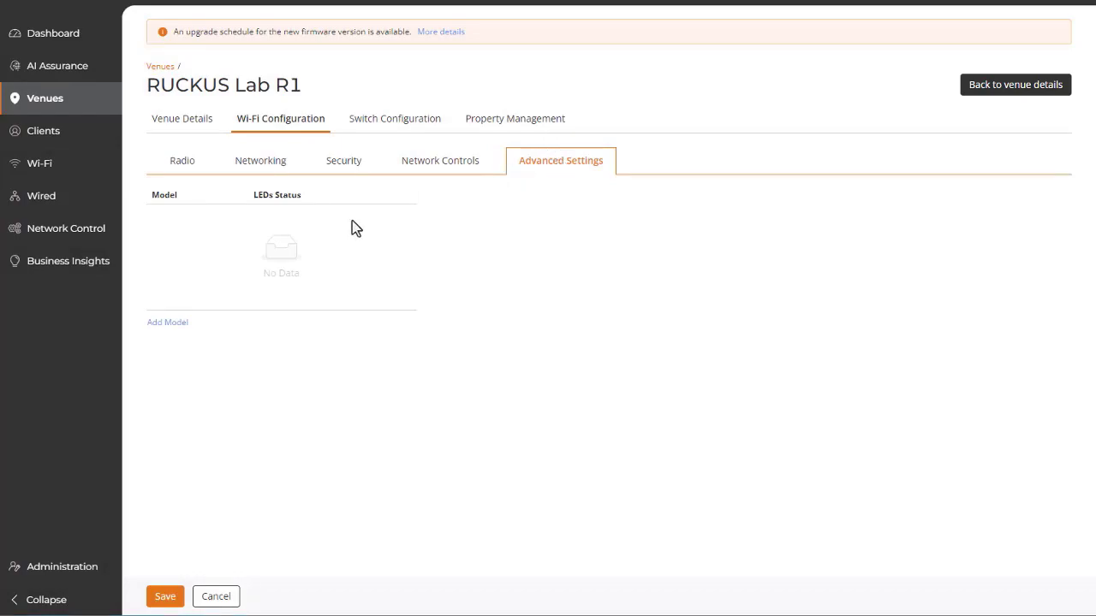
{"action": "left_click", "coordinate": [154, 329]}
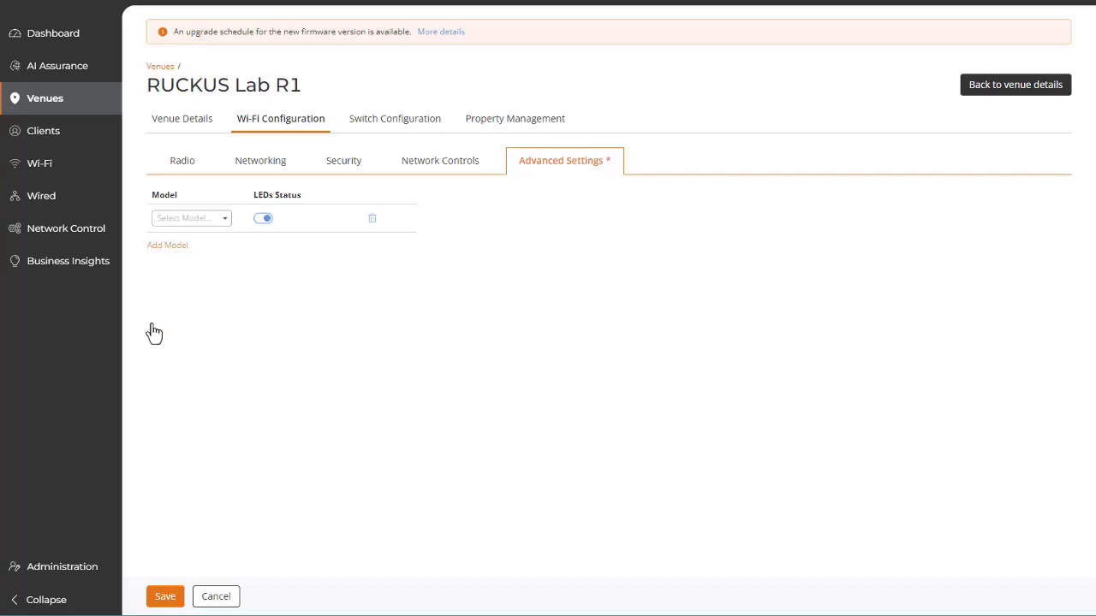
{"action": "left_click", "coordinate": [225, 220]}
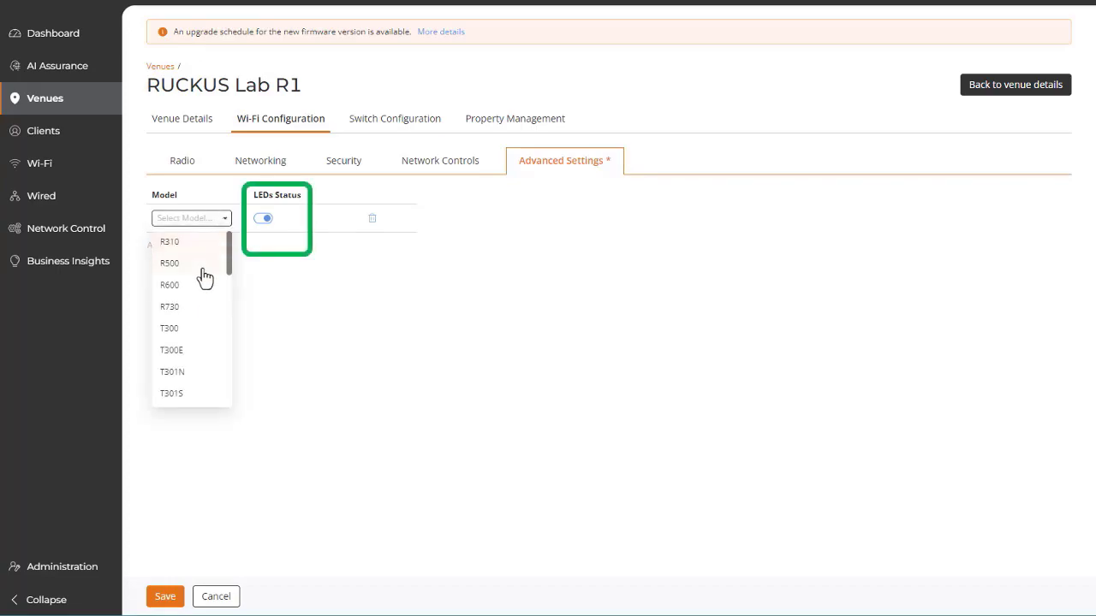
{"action": "scroll", "coordinate": [197, 296], "scroll_direction": "down", "scroll_amount": 5}
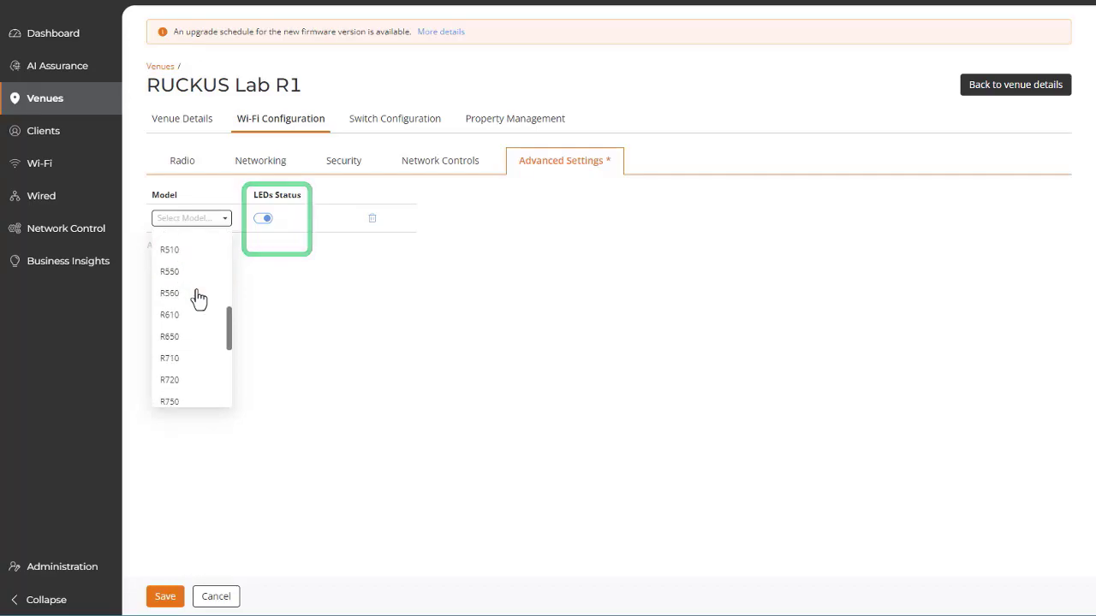
{"action": "left_click", "coordinate": [188, 343]}
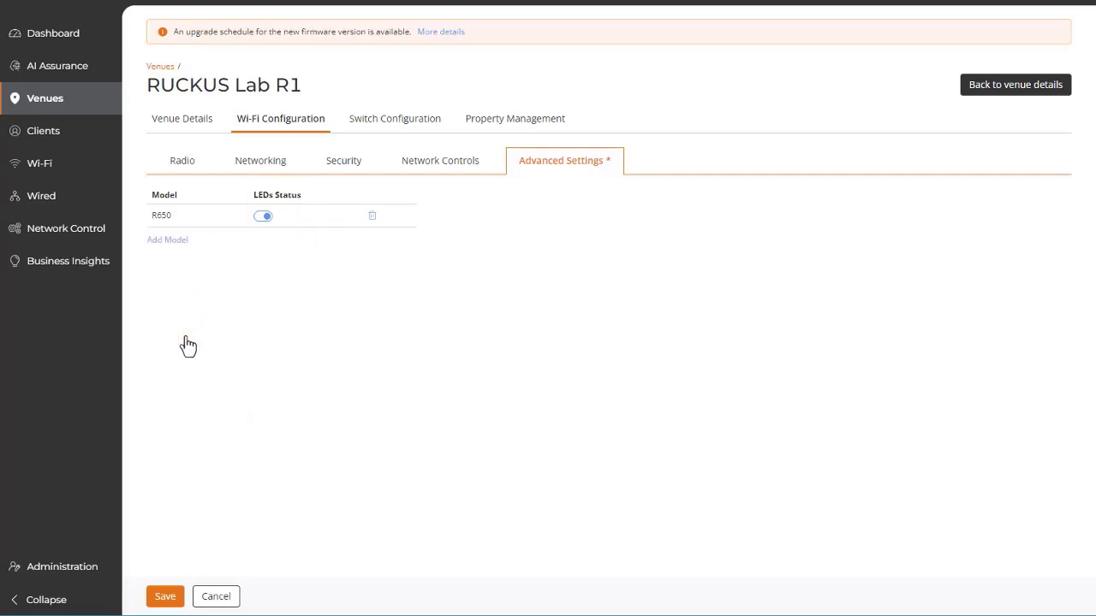
{"action": "left_click", "coordinate": [261, 218]}
{"action": "left_click", "coordinate": [263, 217]}
{"action": "left_click", "coordinate": [163, 601]}
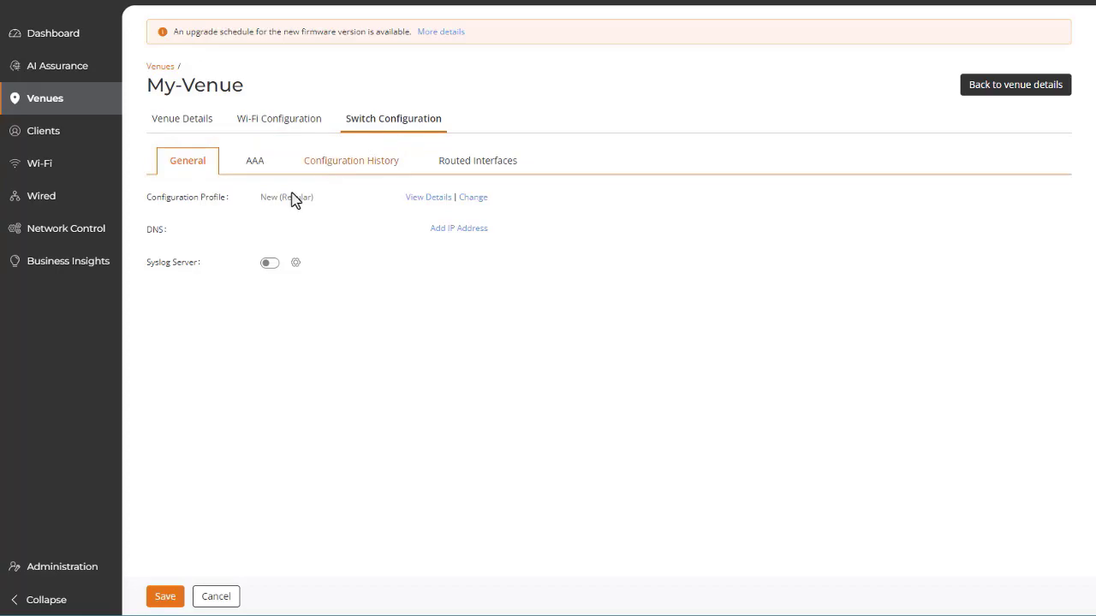
Step: Review the configuration profile details and choices, keeping the New (Regular) profile
{"action": "left_click", "coordinate": [422, 199]}
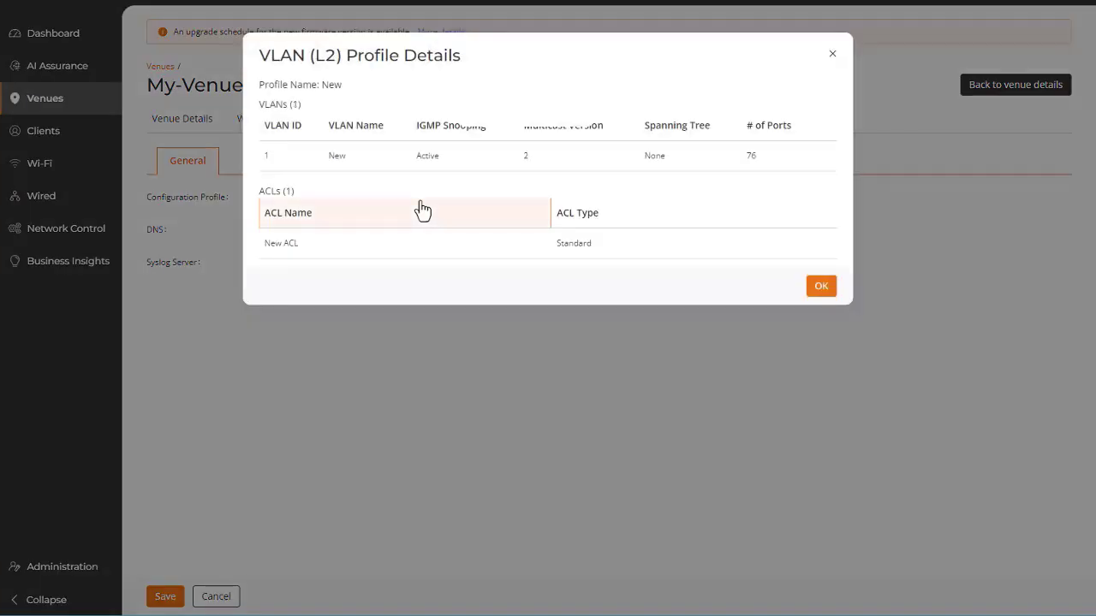
{"action": "left_click", "coordinate": [820, 289]}
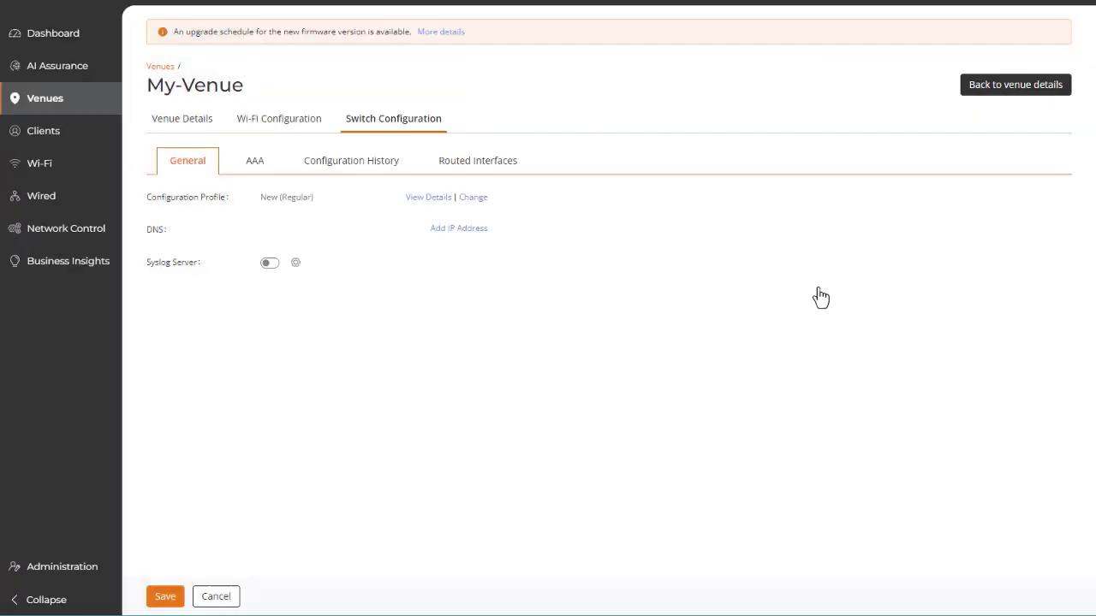
{"action": "left_click", "coordinate": [470, 201]}
{"action": "left_click", "coordinate": [629, 341]}
Step: Add and remove an empty DNS entry, cancel the Syslog Server setup, and show the AAA settings
{"action": "left_click", "coordinate": [451, 231]}
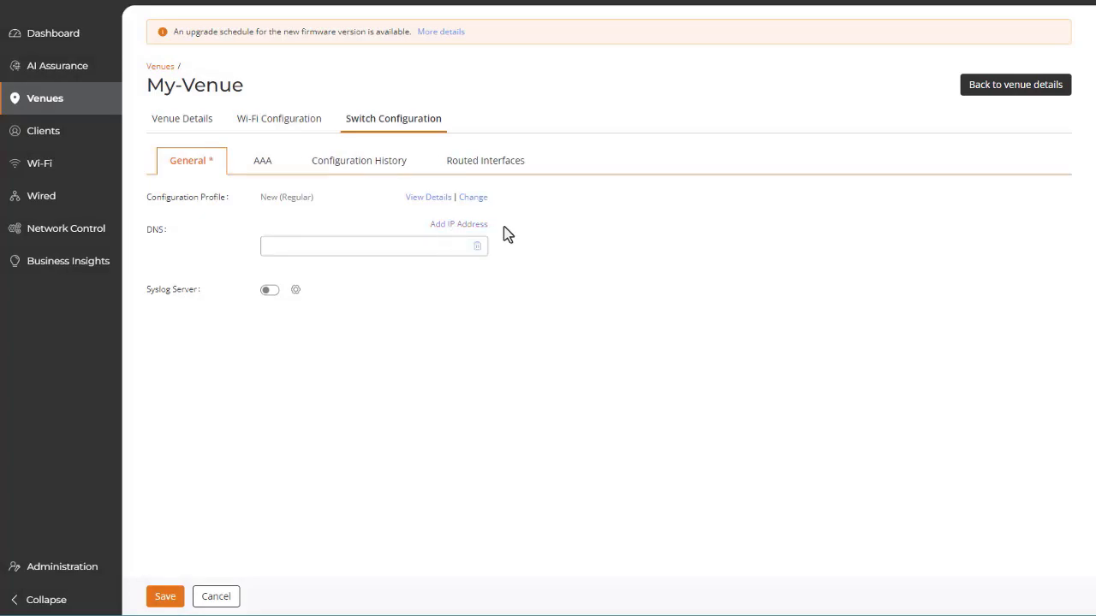
{"action": "left_click", "coordinate": [270, 292]}
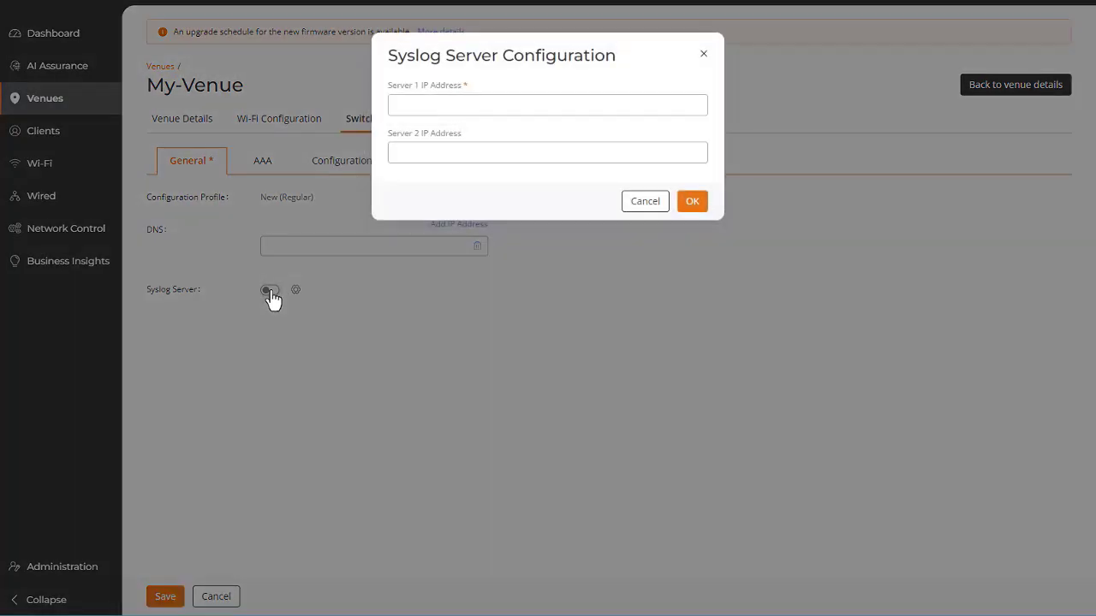
{"action": "left_click", "coordinate": [643, 206]}
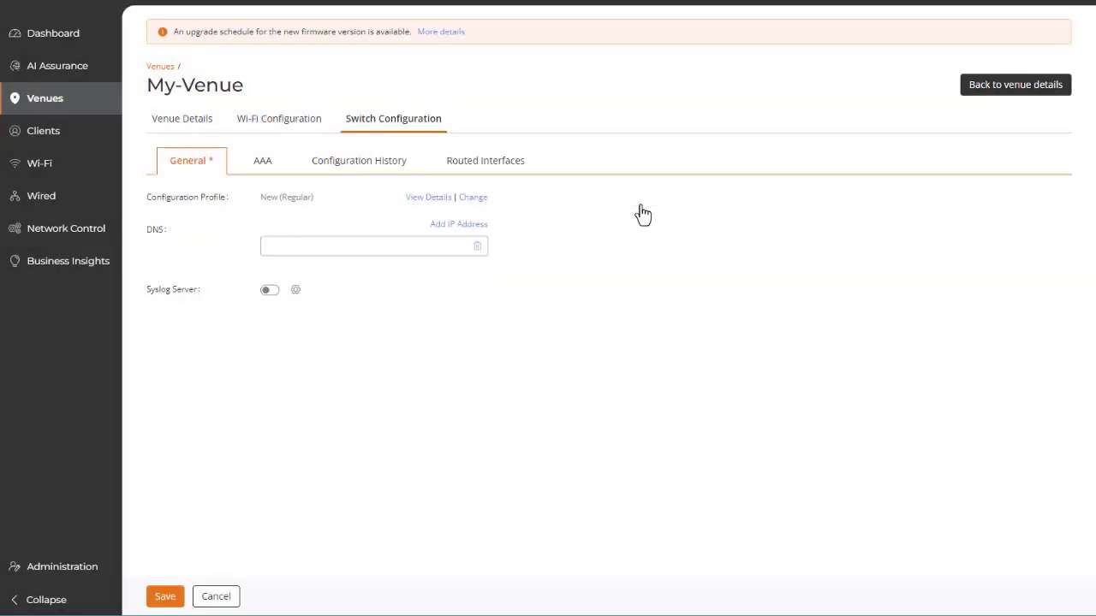
{"action": "left_click", "coordinate": [477, 246]}
{"action": "left_click", "coordinate": [259, 170]}
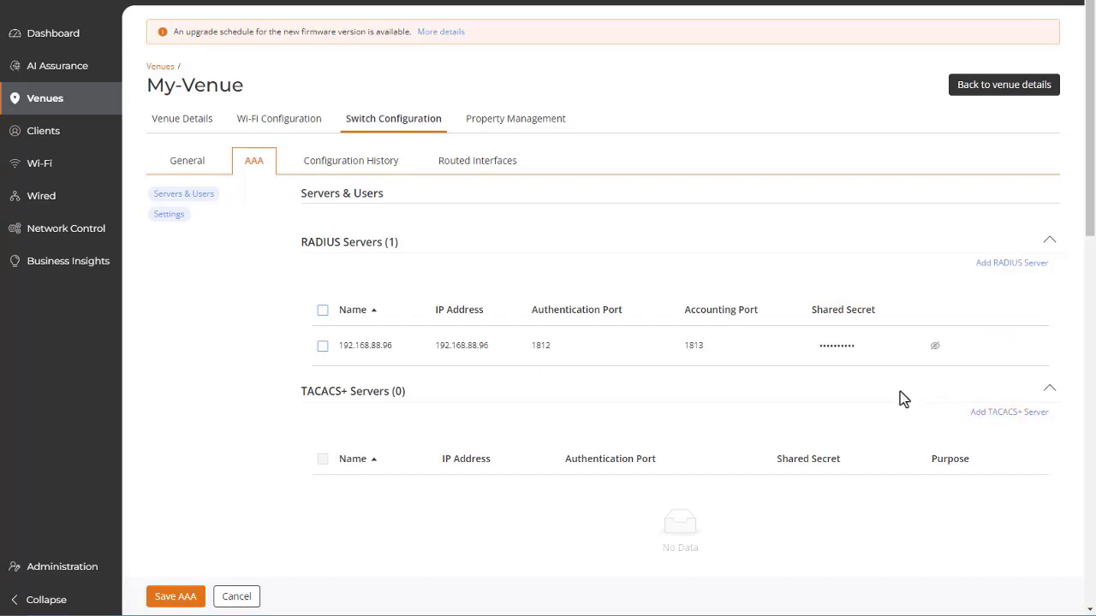
{"action": "scroll", "coordinate": [904, 398], "scroll_direction": "down", "scroll_amount": 3}
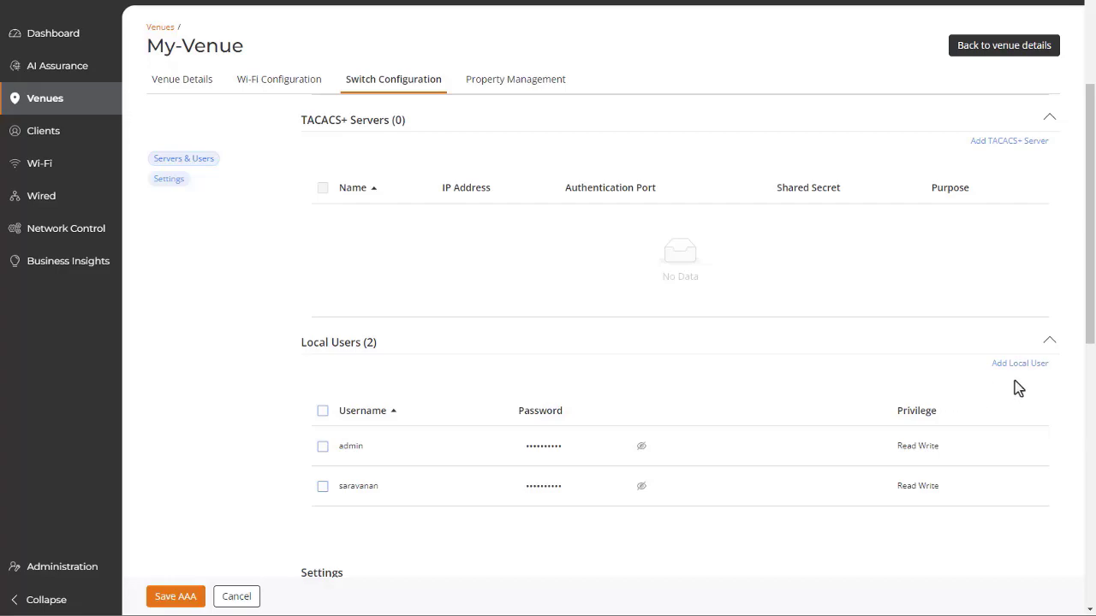
{"action": "left_click", "coordinate": [169, 178]}
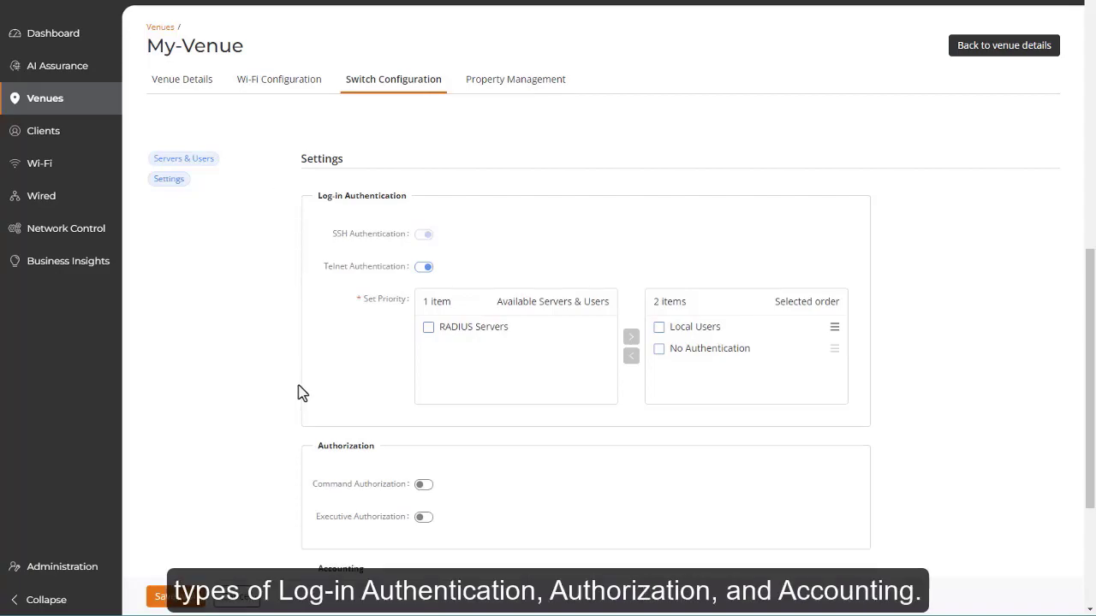
{"action": "scroll", "coordinate": [287, 504], "scroll_direction": "down", "scroll_amount": 1}
{"action": "scroll", "coordinate": [288, 504], "scroll_direction": "down", "scroll_amount": 3}
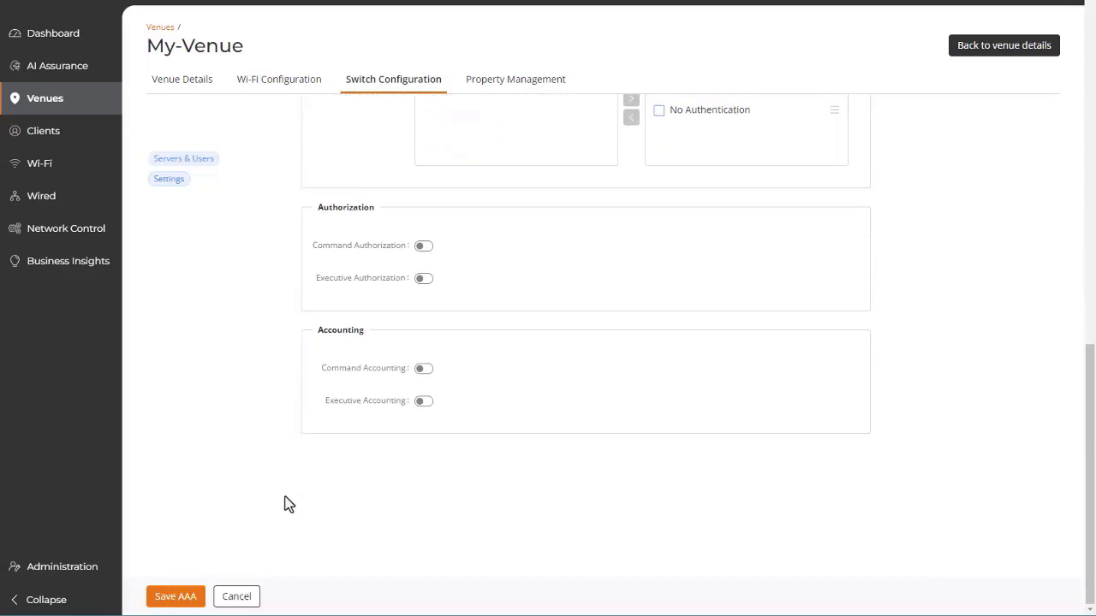
{"action": "scroll", "coordinate": [288, 503], "scroll_direction": "up", "scroll_amount": 10}
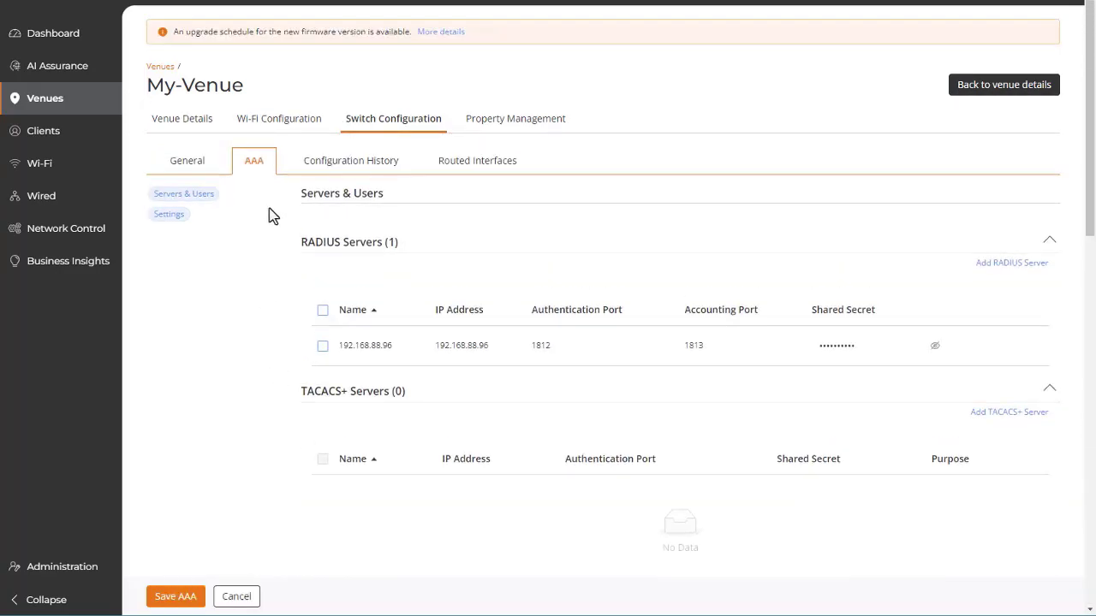
Step: Show Configuration History, listing eight Specific Setting entries with the 31/05/2023 one applied
{"action": "left_click", "coordinate": [330, 164]}
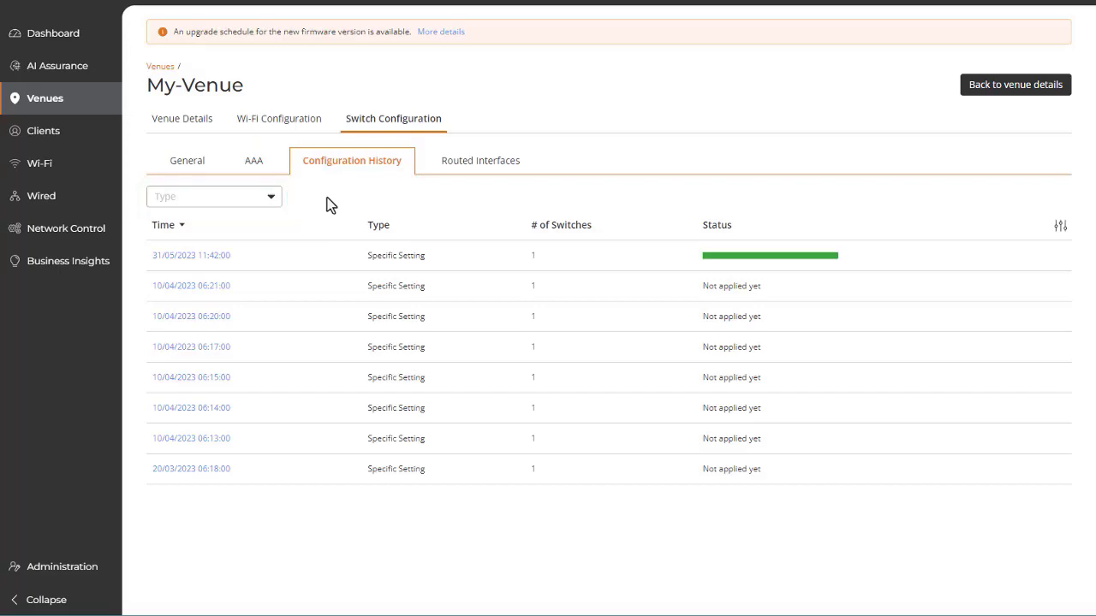
Step: Show the Routed Interfaces list, then open and cancel the Add VLAN interface (VE) form unsaved
{"action": "left_click", "coordinate": [481, 162]}
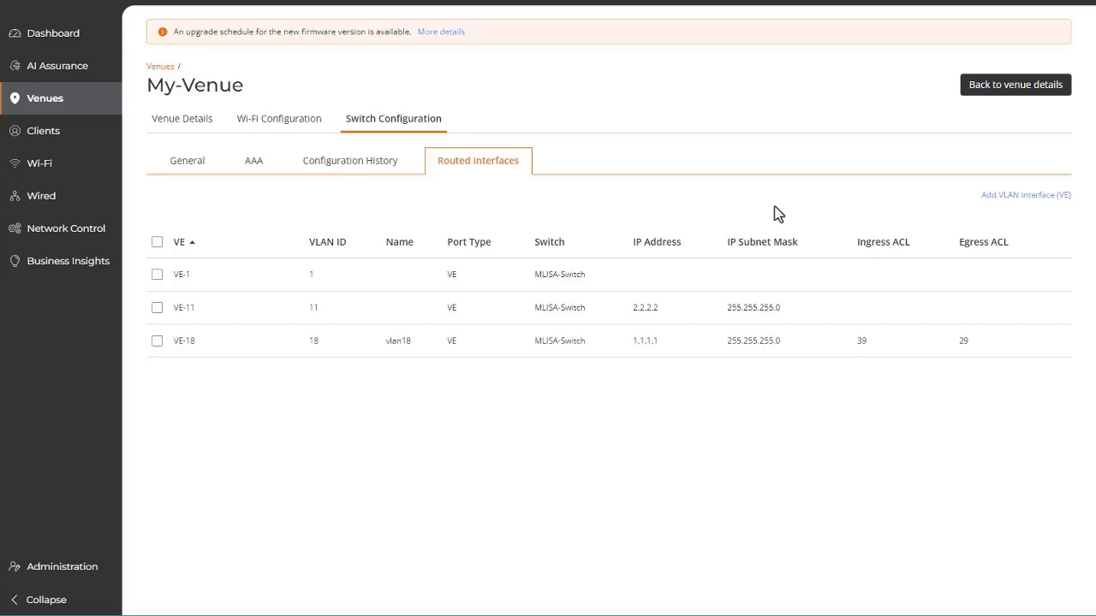
{"action": "left_click", "coordinate": [1004, 197]}
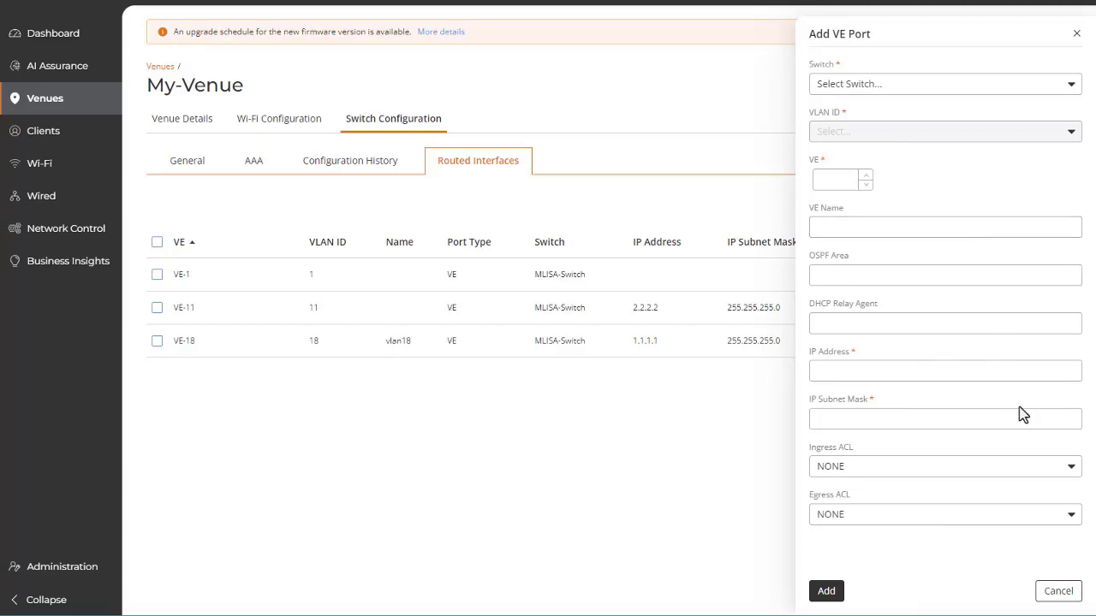
{"action": "left_click", "coordinate": [1059, 592]}
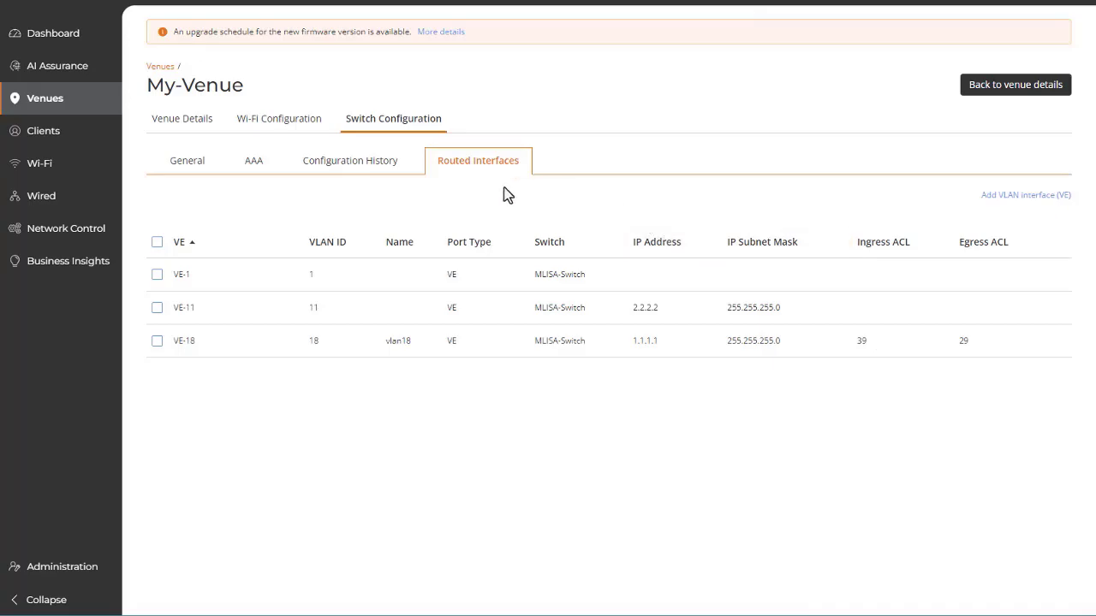
Step: Switch back to the General sub-tab showing the New (Regular) profile and Syslog Server off
{"action": "left_click", "coordinate": [181, 171]}
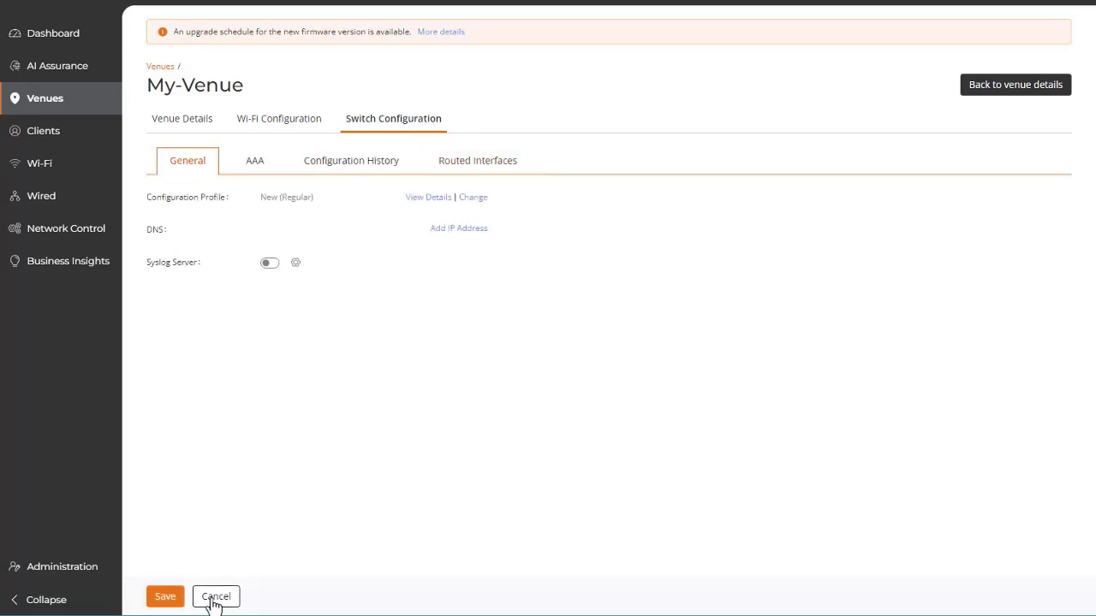